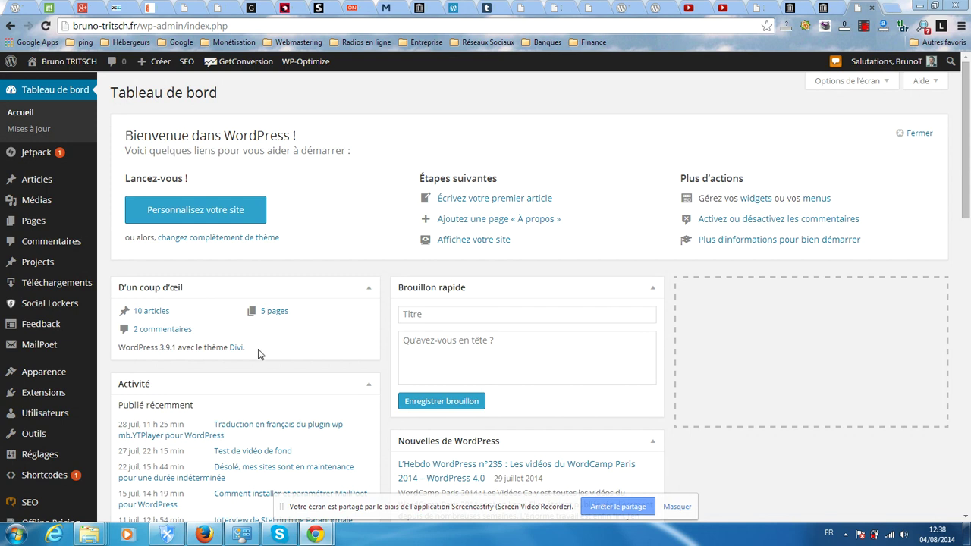
Open the MailPoet newsletters list and start creating a new newsletter.
mouse_move(11, 301)
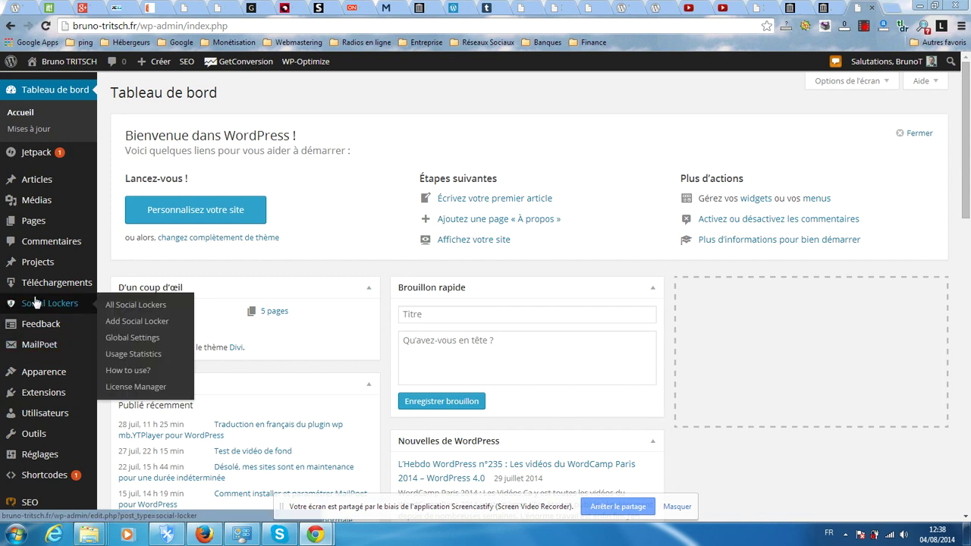
mouse_move(40, 347)
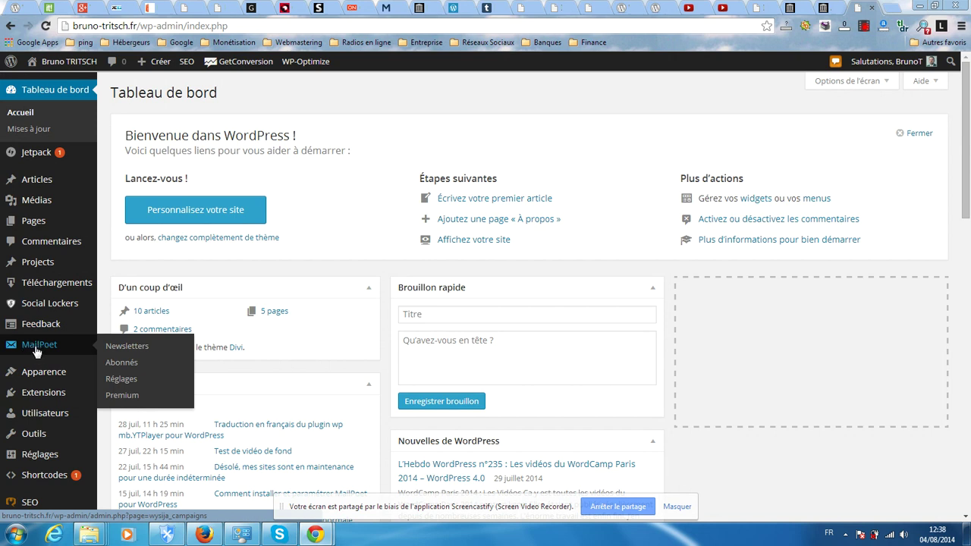
left_click(130, 353)
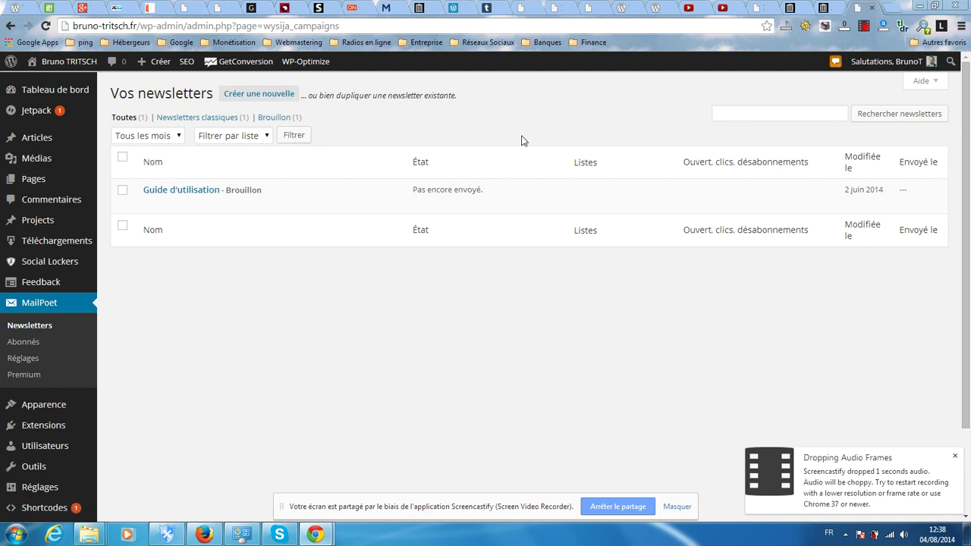
left_click(242, 100)
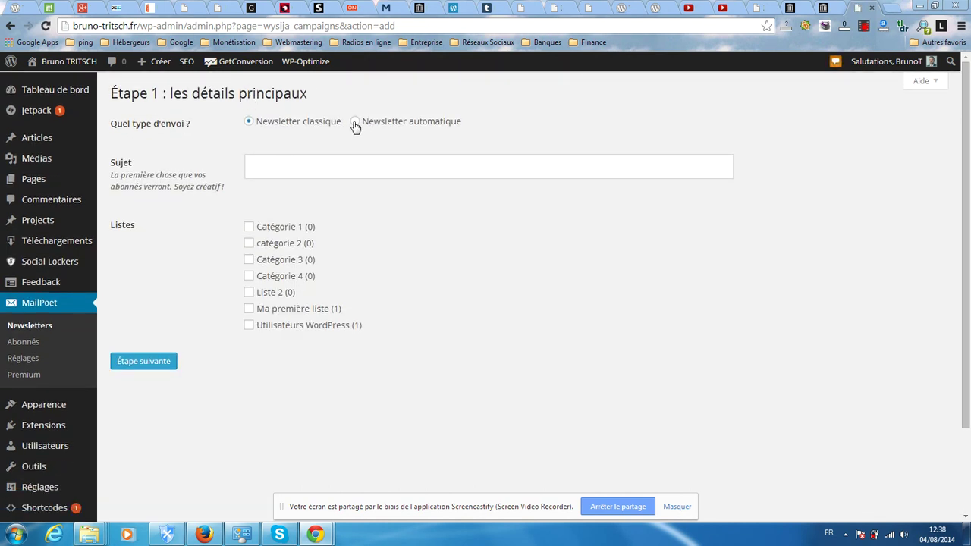
Set the sending type to Newsletter automatique, sent when there is new content (Quand il y a du nouveau contenu...).
left_click(355, 124)
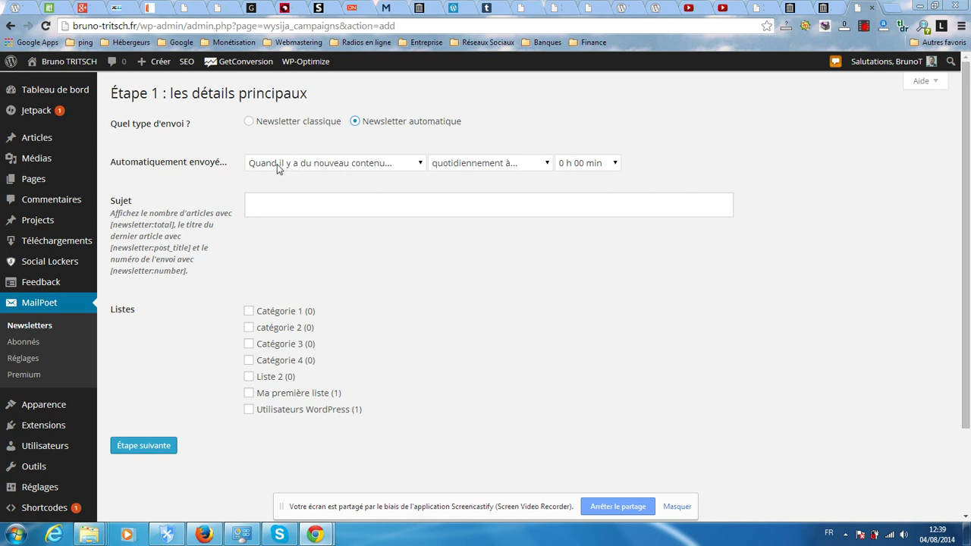
left_click(358, 166)
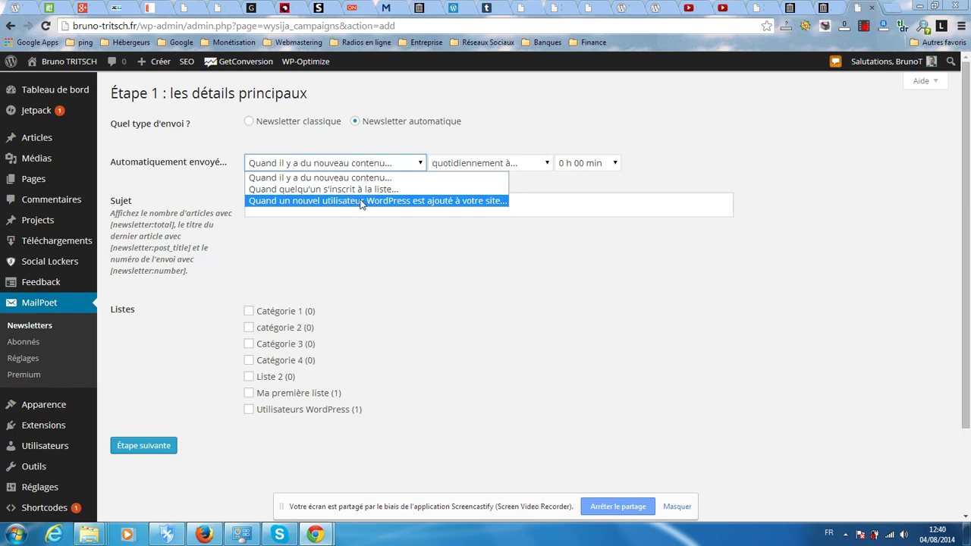
left_click(302, 180)
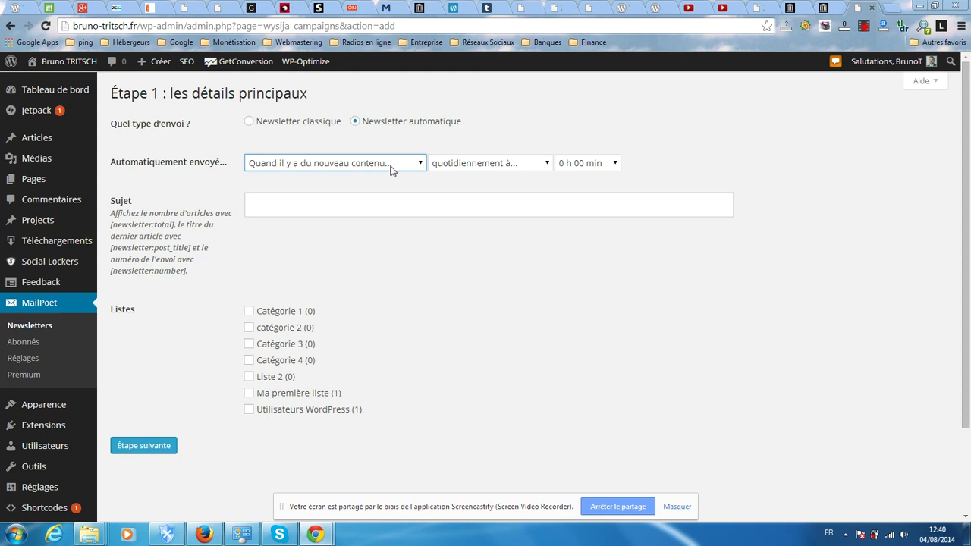
Try the sending frequency "mensuellement, tous les..." and look through its occurrence, weekday and time choices.
left_click(486, 165)
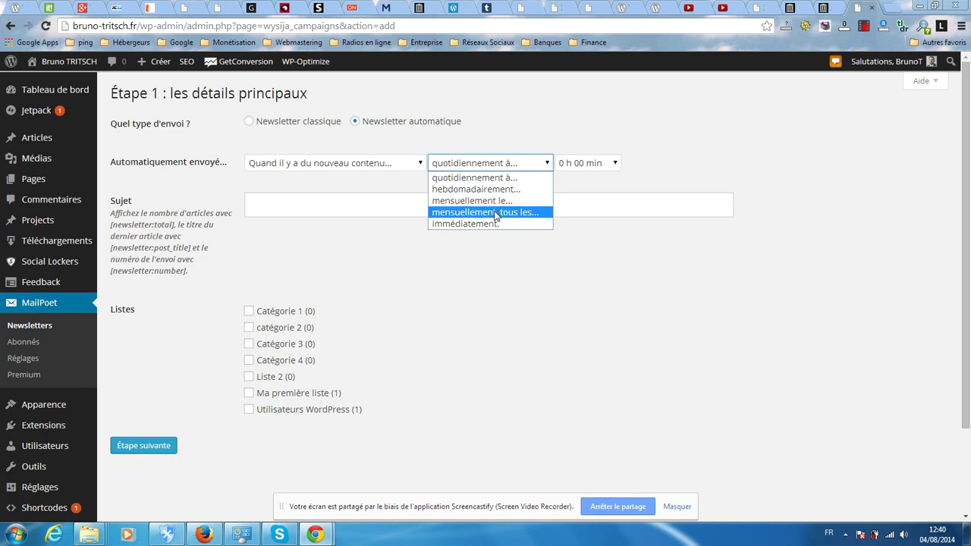
left_click(496, 213)
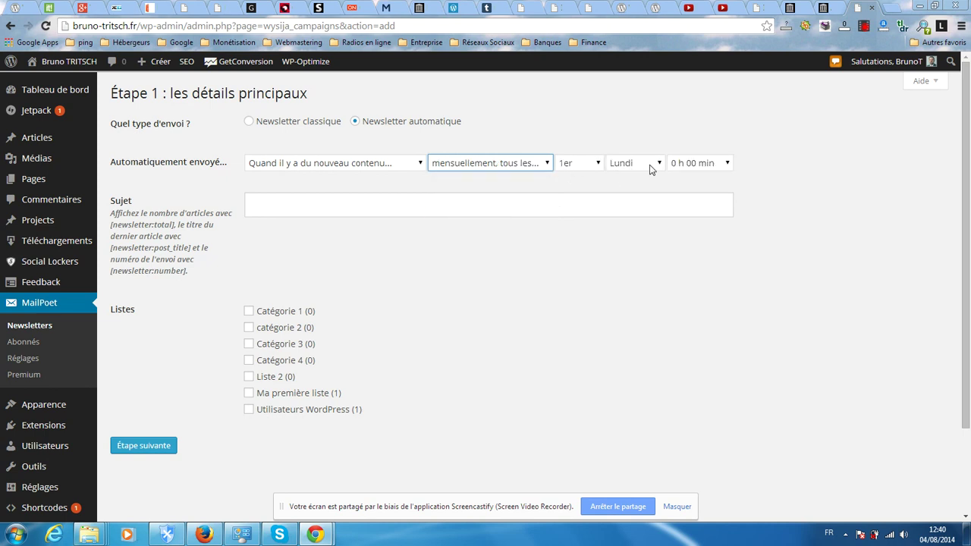
left_click(640, 166)
left_click(639, 166)
left_click(581, 164)
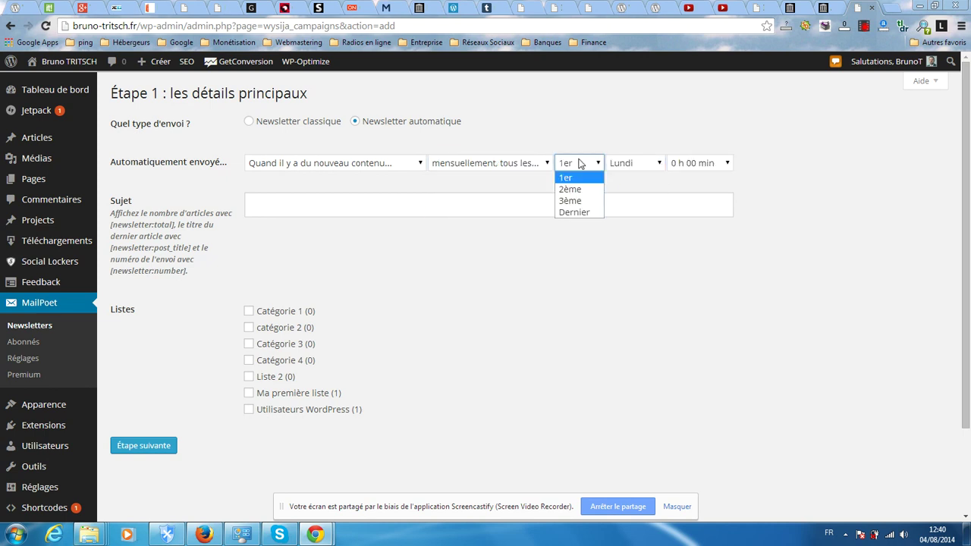
left_click(623, 164)
left_click(705, 162)
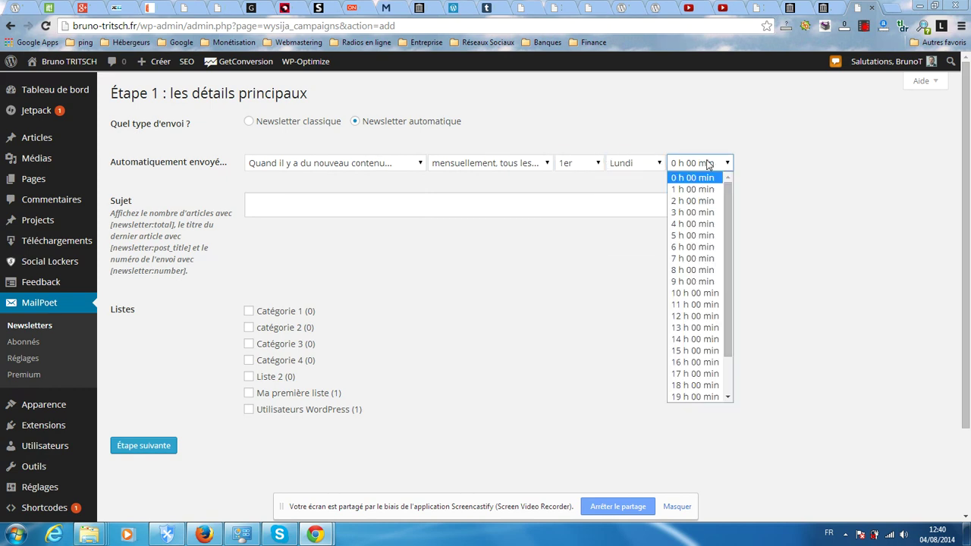
left_click(635, 162)
left_click(582, 163)
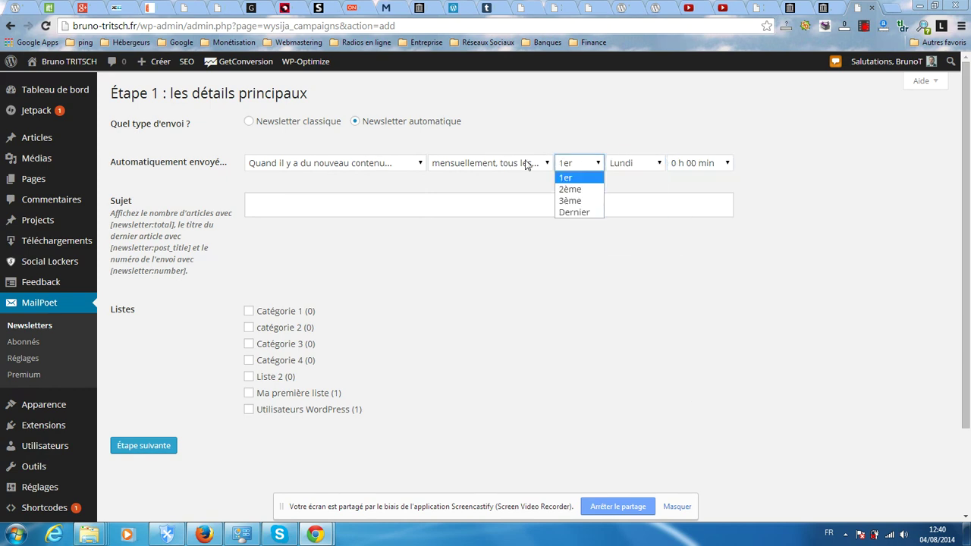
left_click(629, 137)
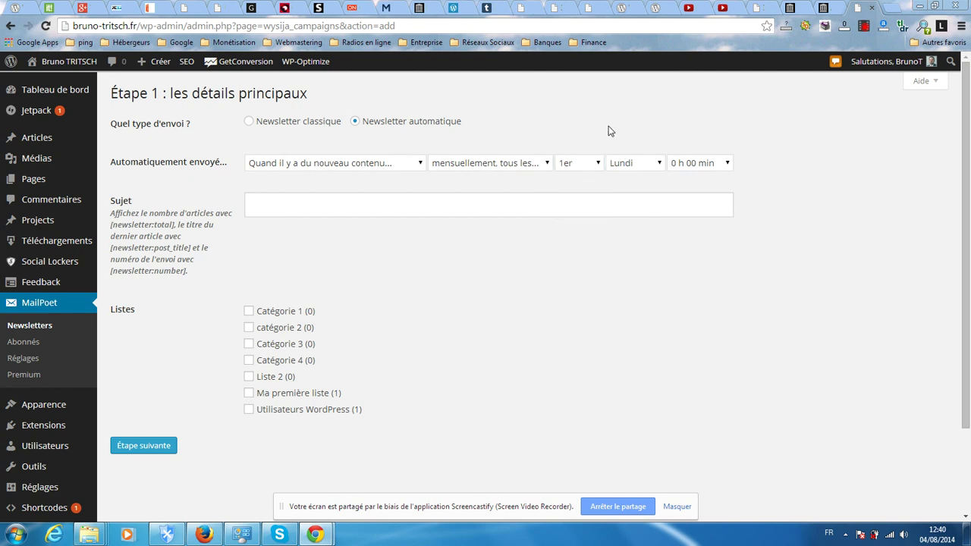
Set the sending frequency to immédiatement and enter the subject "Dernier article publié sur mon blog".
left_click(521, 163)
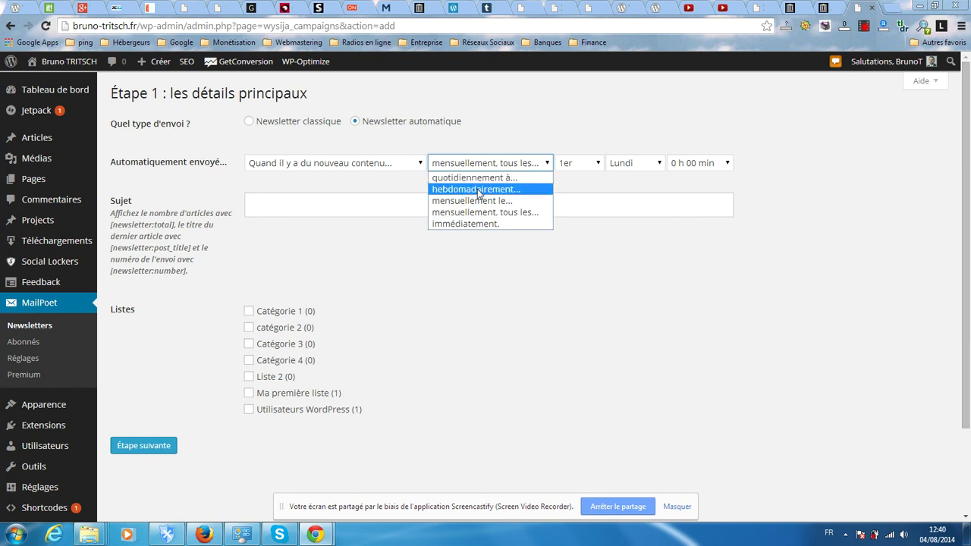
left_click(465, 223)
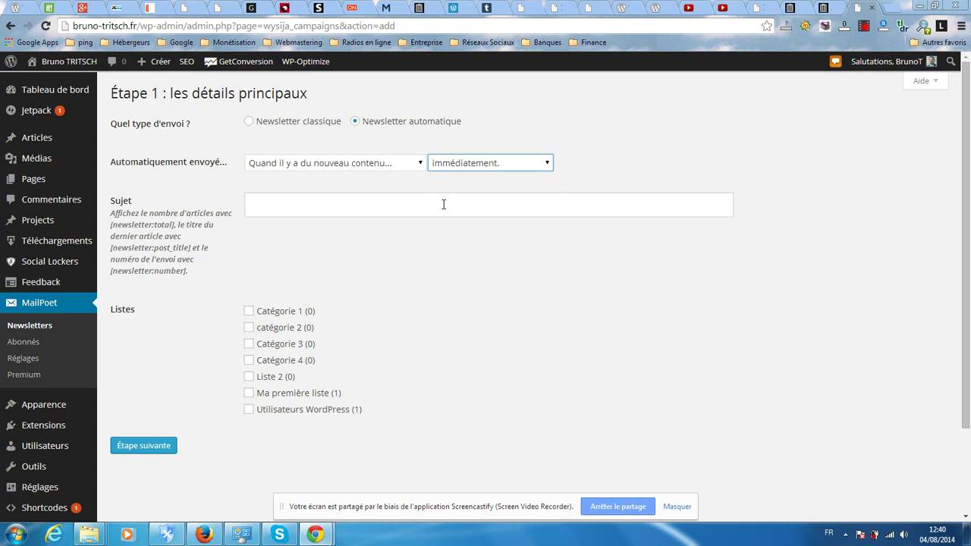
left_click(299, 199)
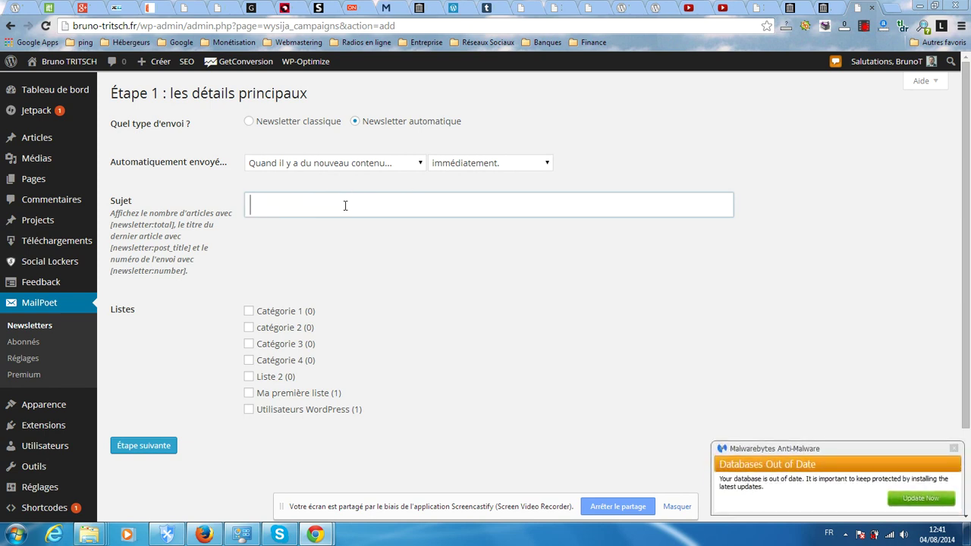
type("Fernier art")
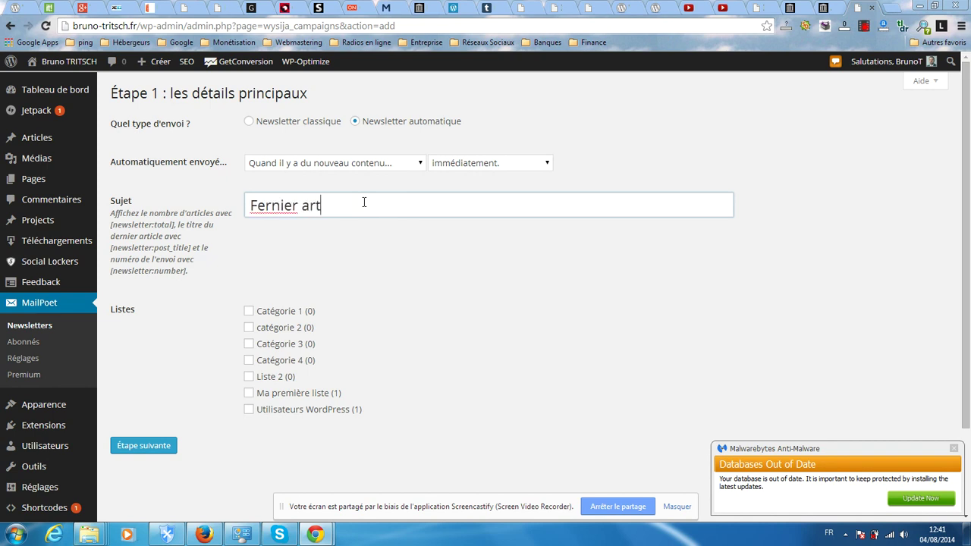
type("icle publié sur mon blog")
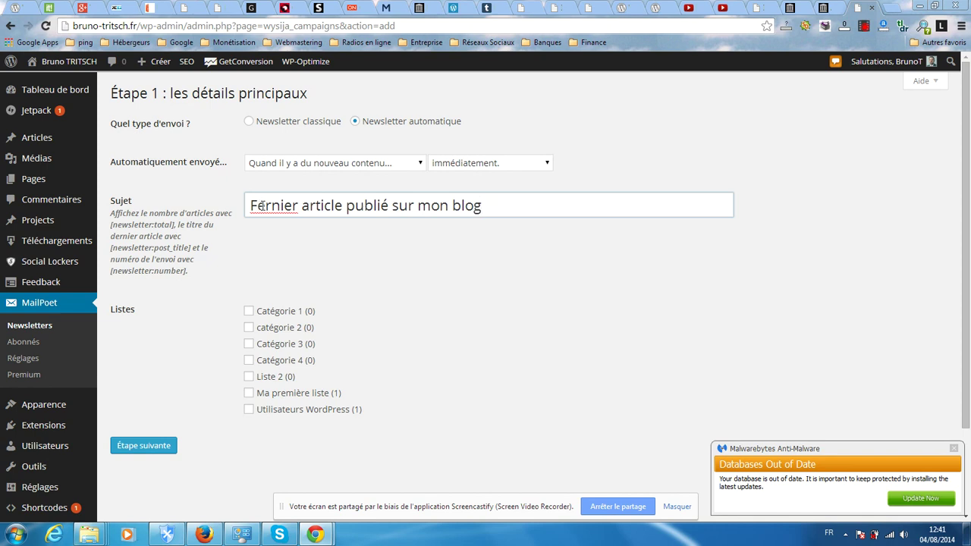
key("Delete")
type("D")
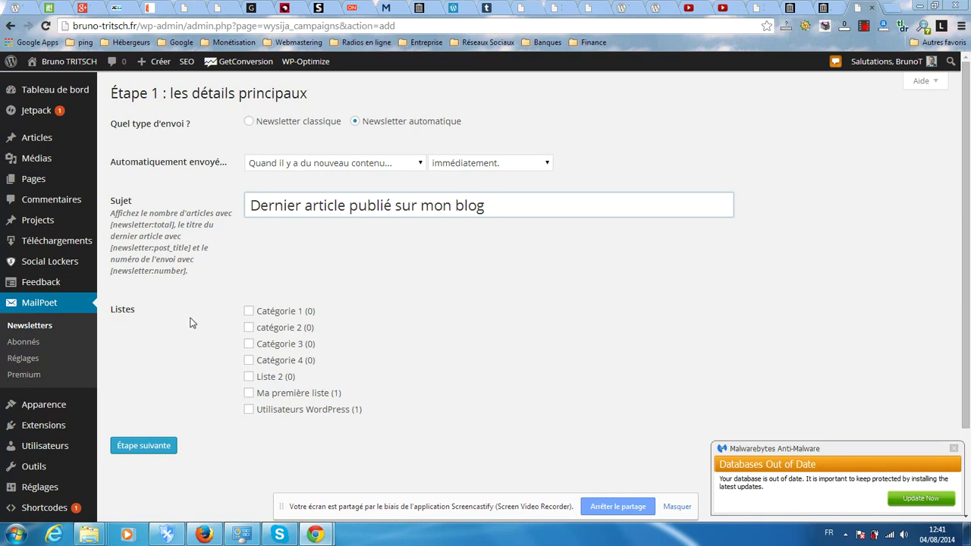
Choose Liste 2 as the newsletter's recipient list and continue to the design step.
scroll(212, 295, "down", 1)
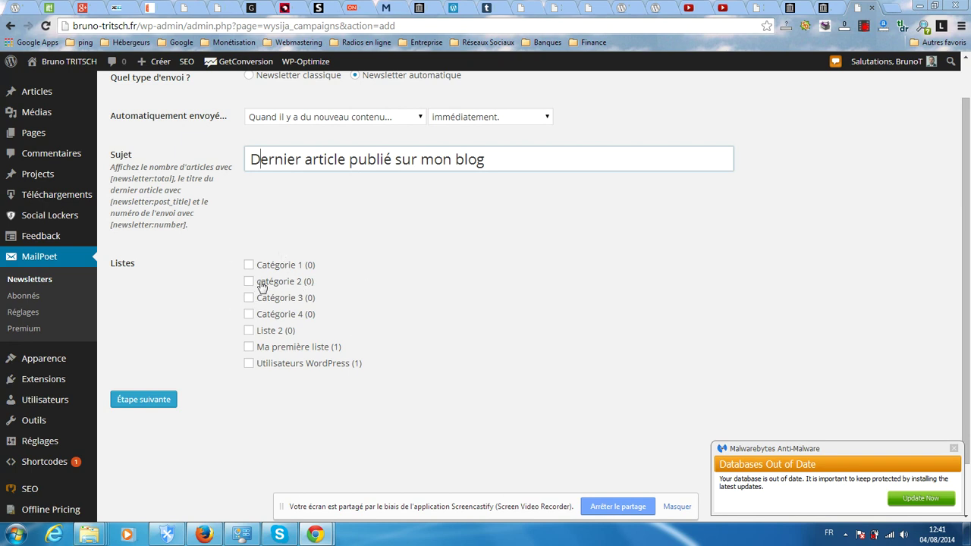
left_click(249, 331)
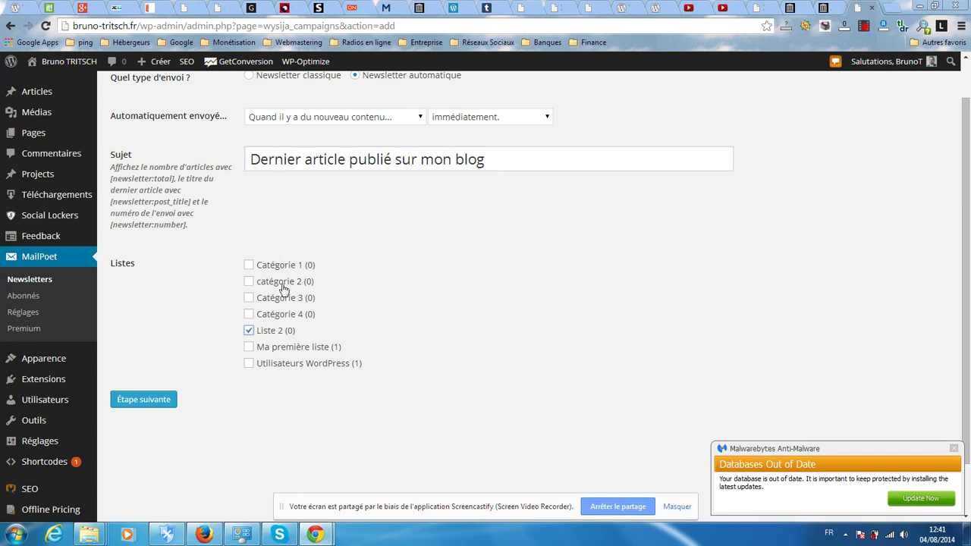
scroll(183, 392, "down", 1)
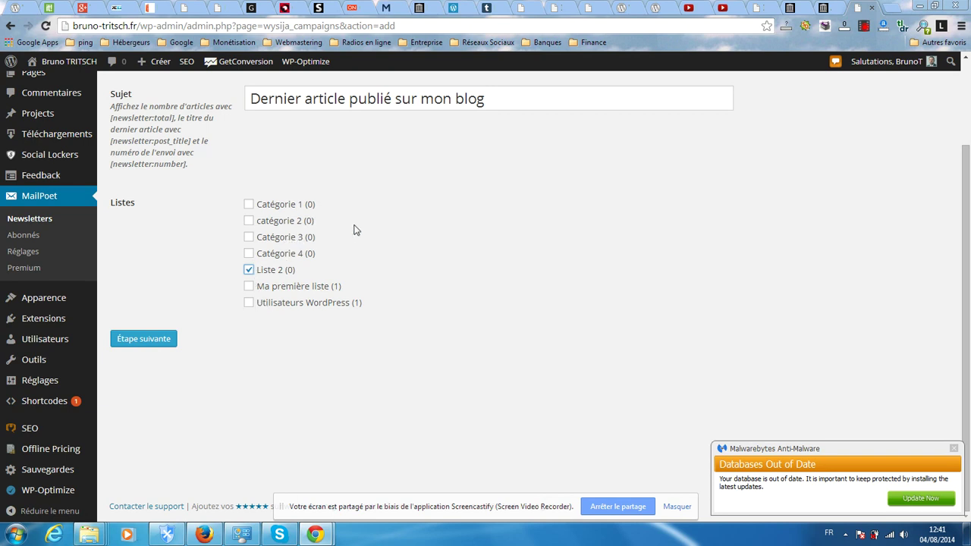
scroll(356, 228, "up", 1)
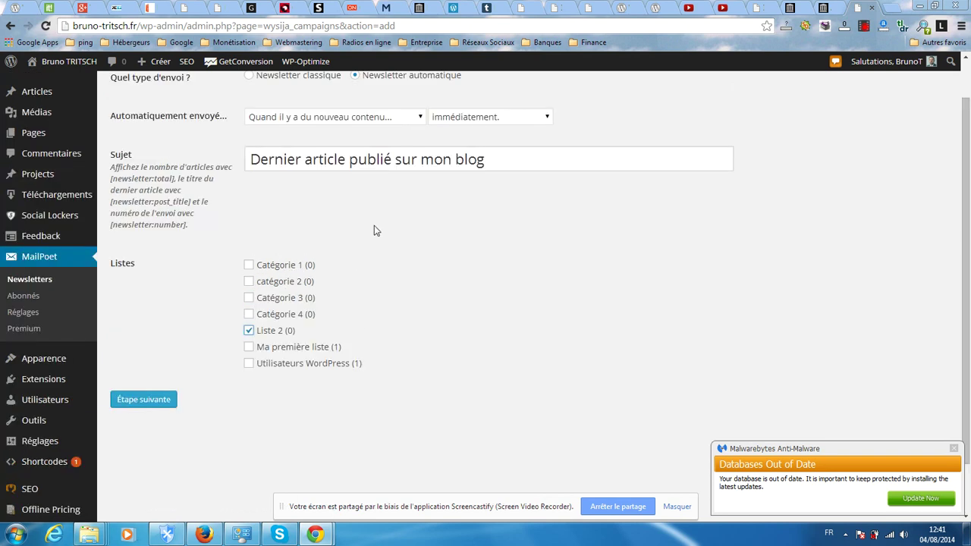
left_click(139, 406)
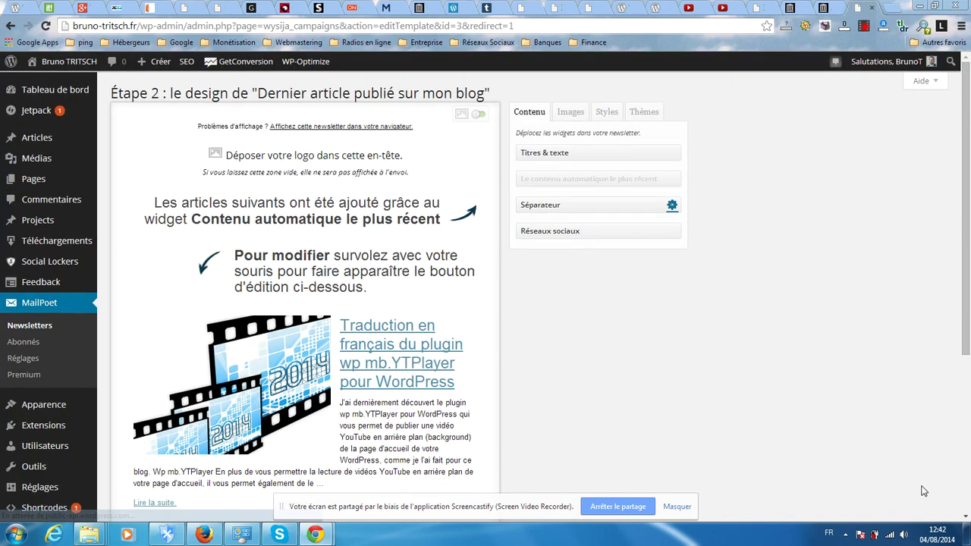
Examine the newsletter template from header to footer, including its automatic latest content block and the available content widgets.
mouse_move(426, 383)
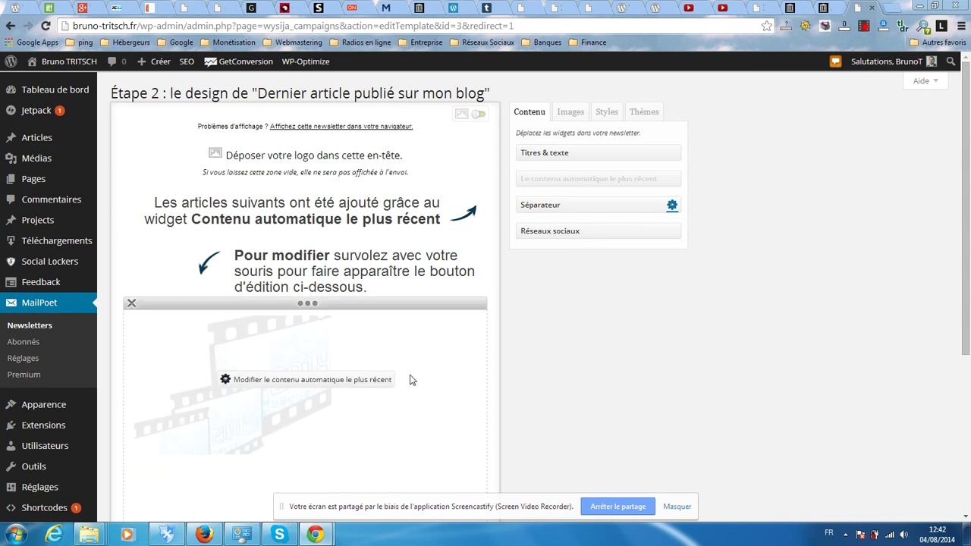
scroll(211, 244, "down", 1)
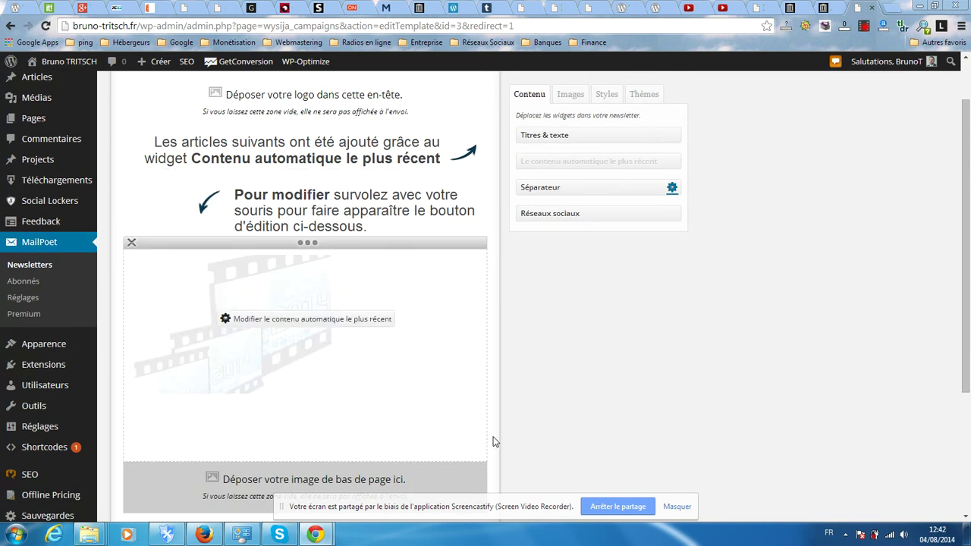
scroll(234, 245, "up", 1)
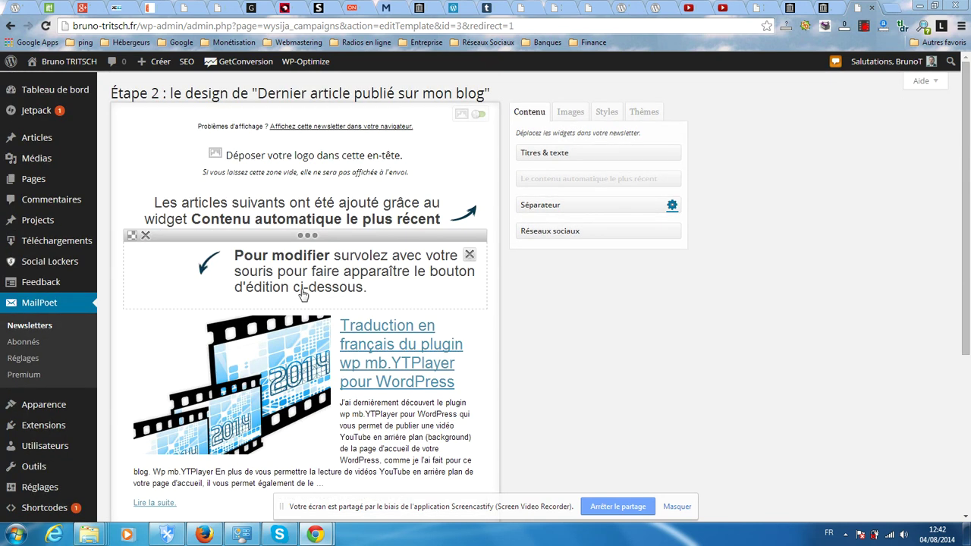
mouse_move(321, 213)
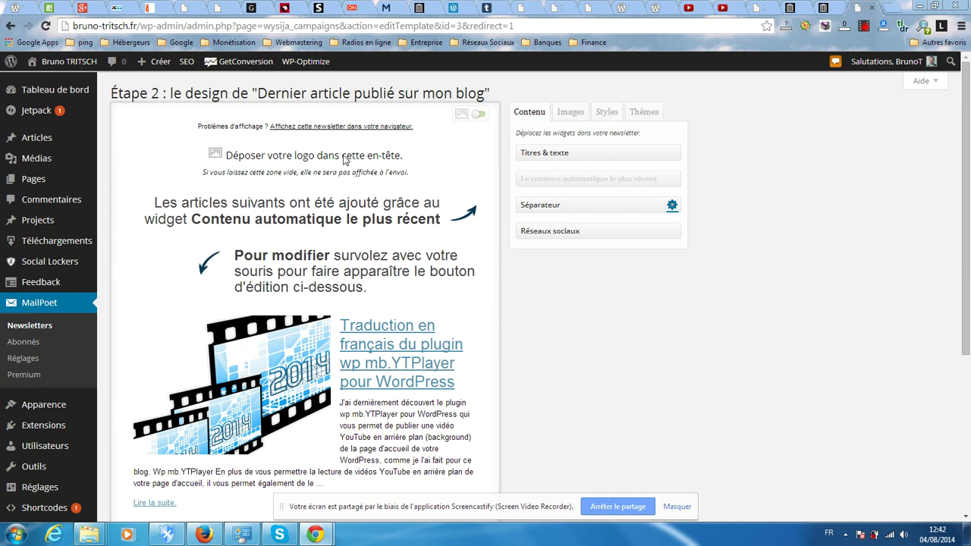
mouse_move(383, 196)
scroll(425, 199, "down", 1)
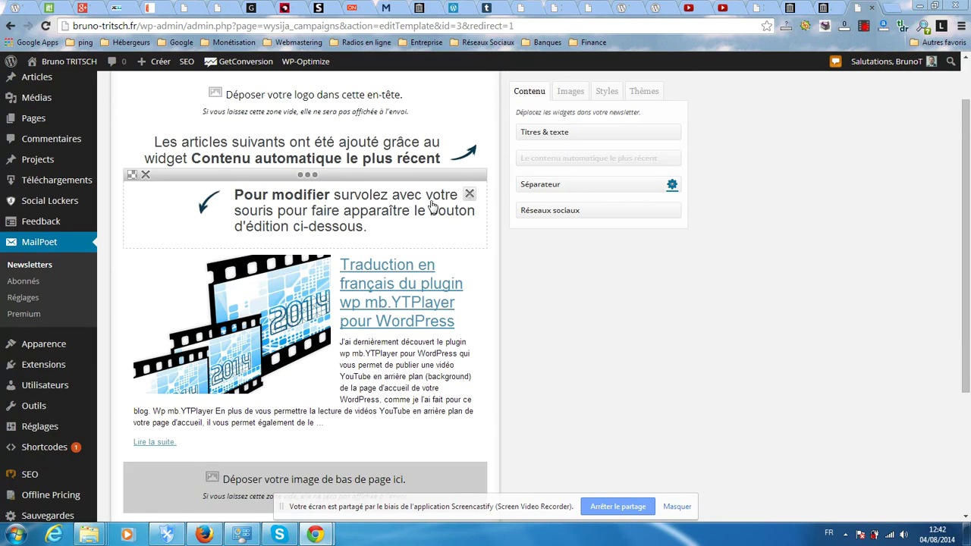
mouse_move(433, 310)
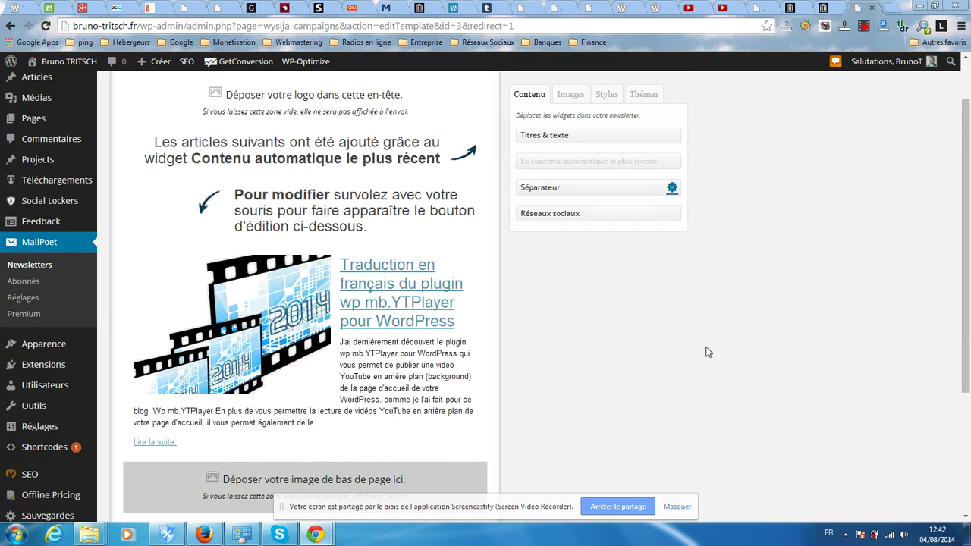
scroll(707, 352, "down", 1)
mouse_move(378, 272)
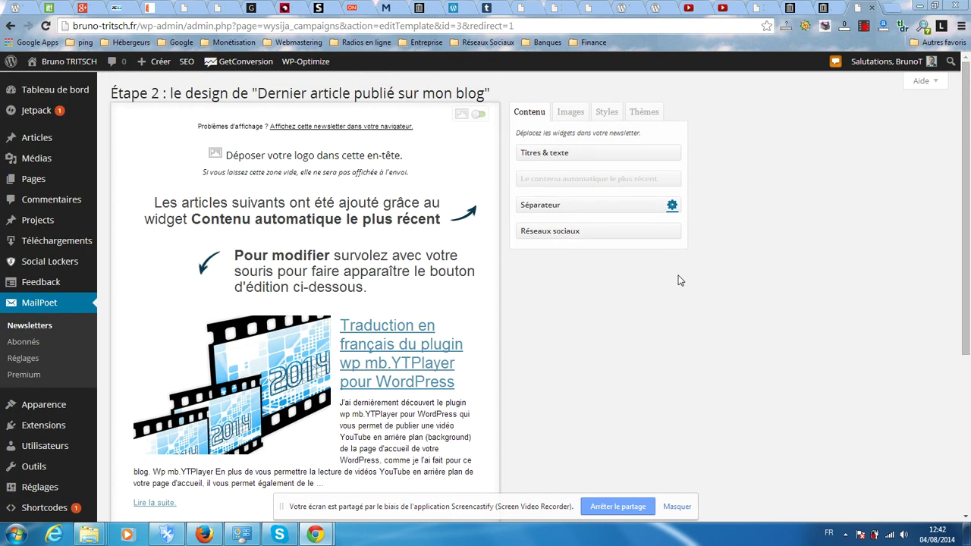
scroll(361, 258, "down", 3)
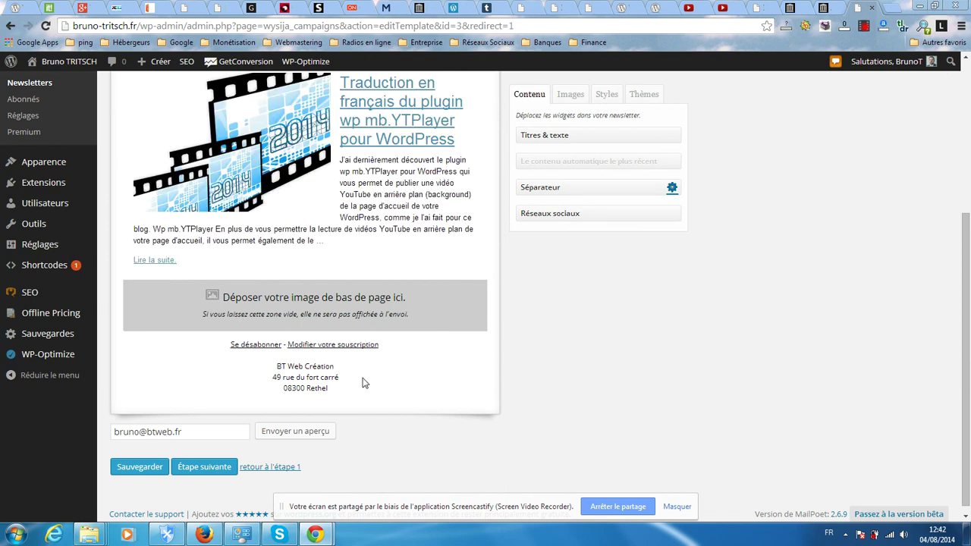
scroll(320, 314, "up", 2)
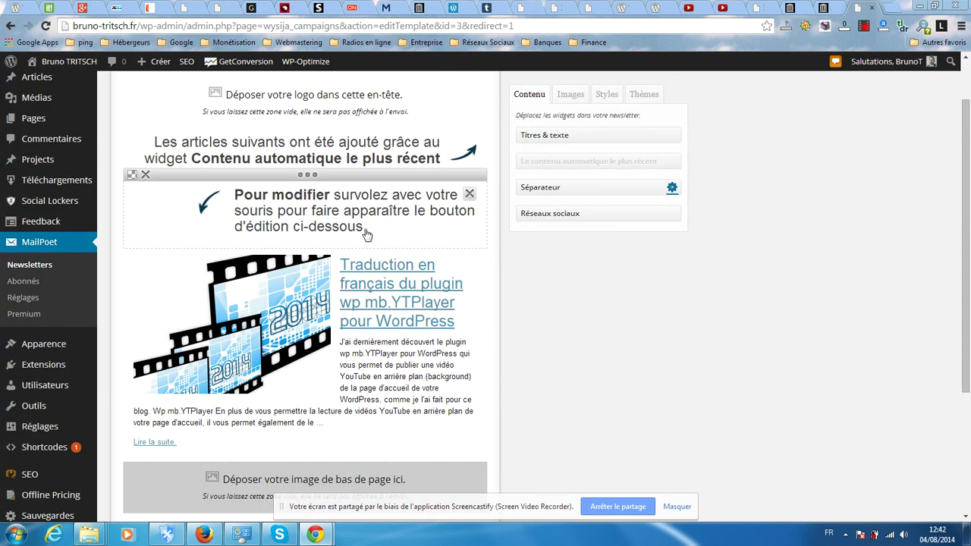
scroll(366, 235, "down", 3)
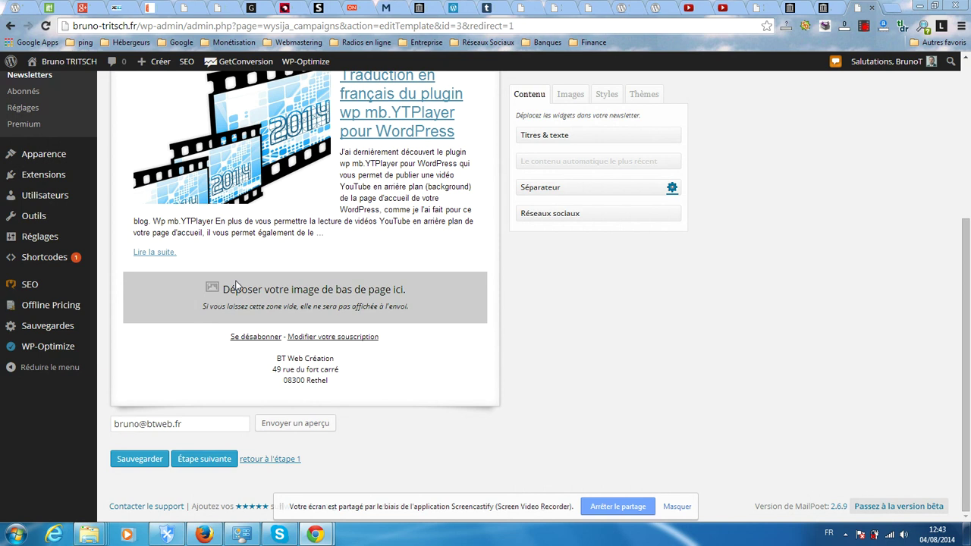
scroll(316, 162, "up", 2)
scroll(316, 172, "up", 1)
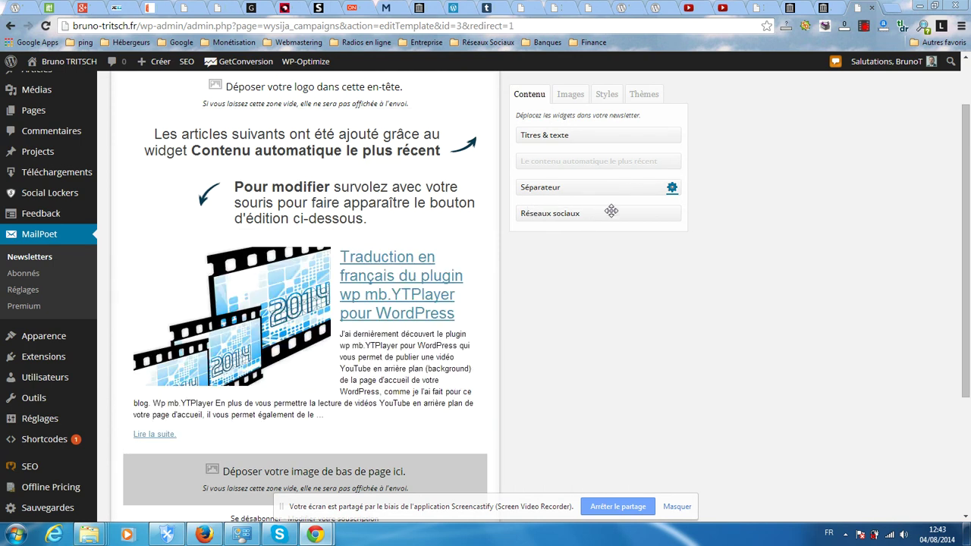
Look through the newsletter editor's image, style and theme options.
left_click(573, 96)
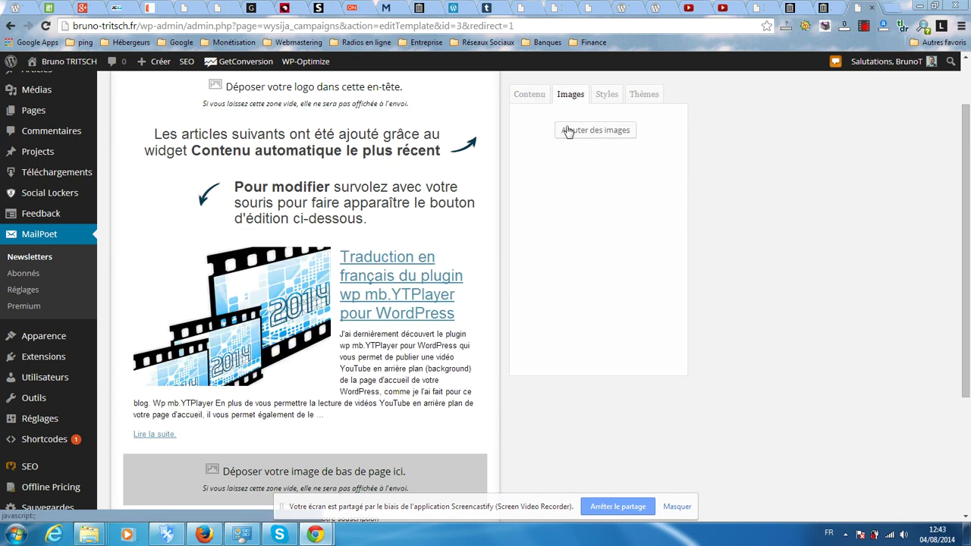
left_click(606, 94)
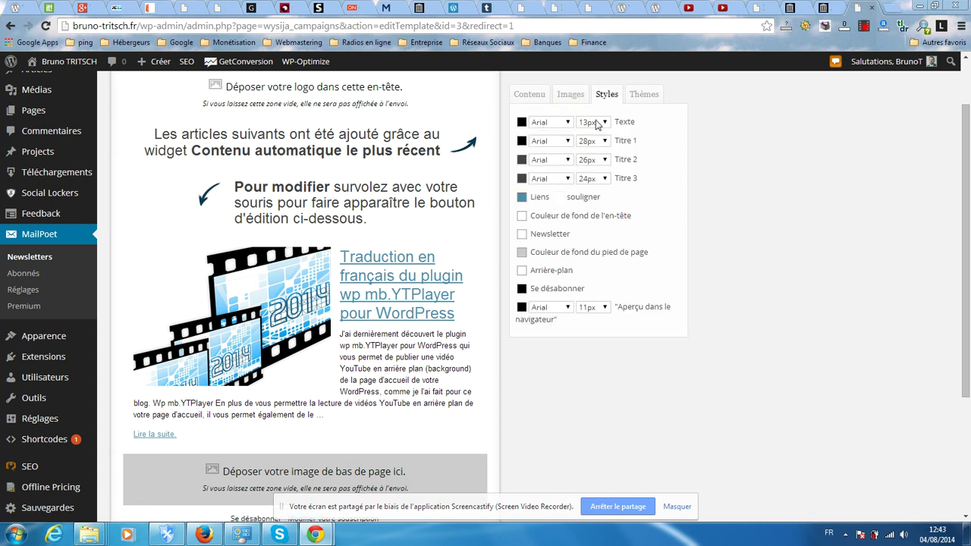
left_click(640, 94)
mouse_move(537, 182)
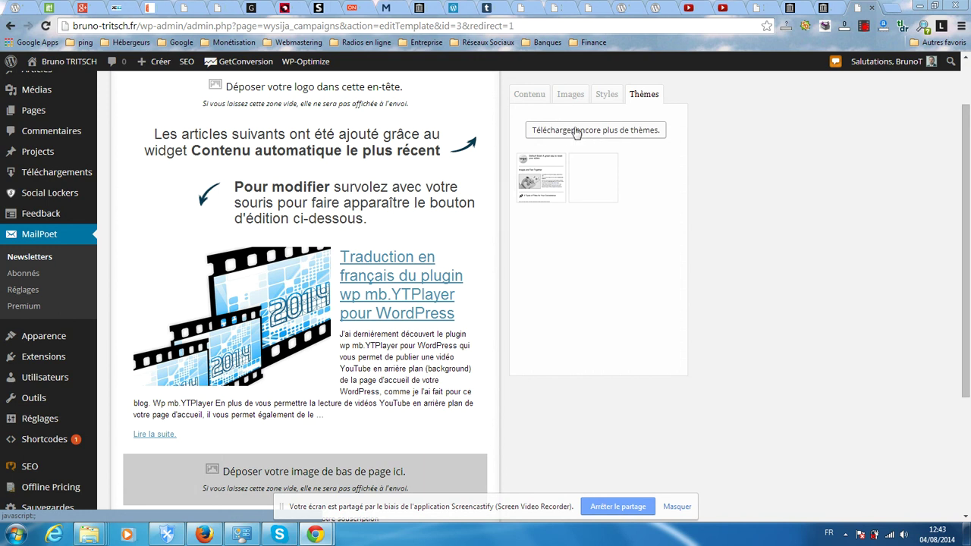
Replace the newsletter's first text block, beneath the logo header, with "Modifier le texte".
left_click(346, 155)
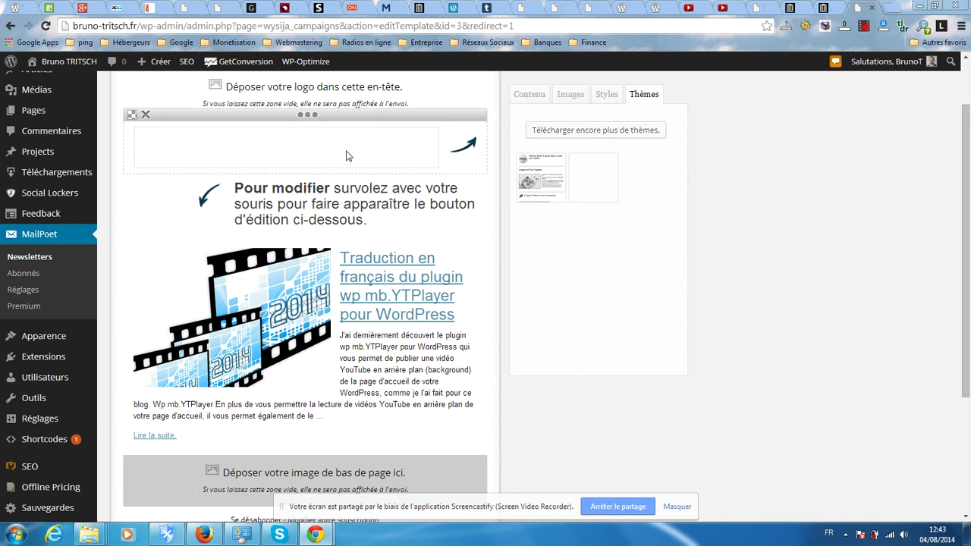
scroll(259, 226, "up", 1)
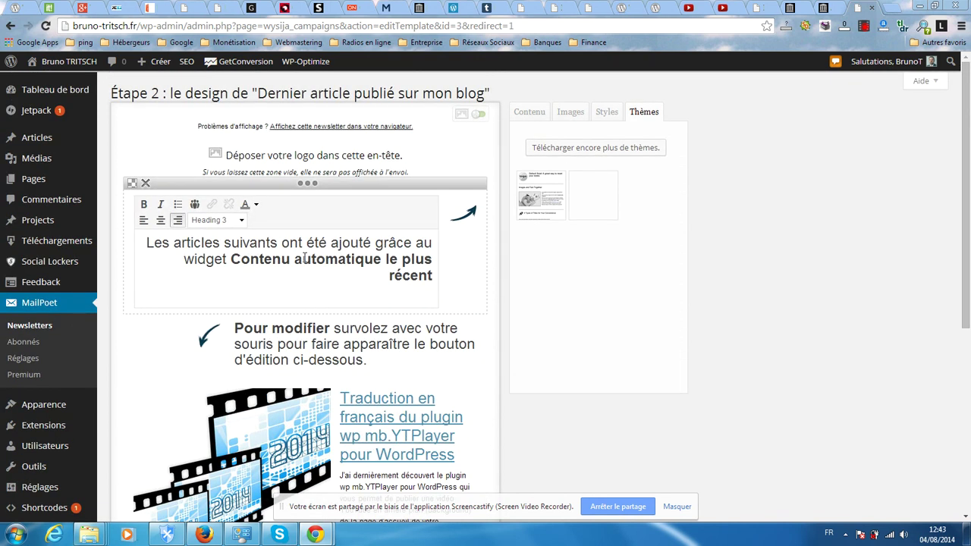
left_click_drag(438, 289, 132, 240)
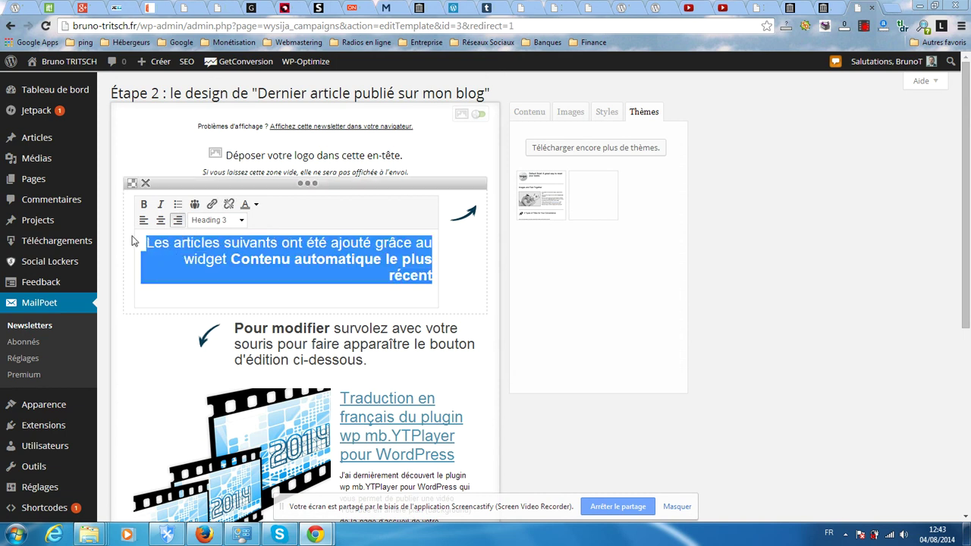
type("Modifi")
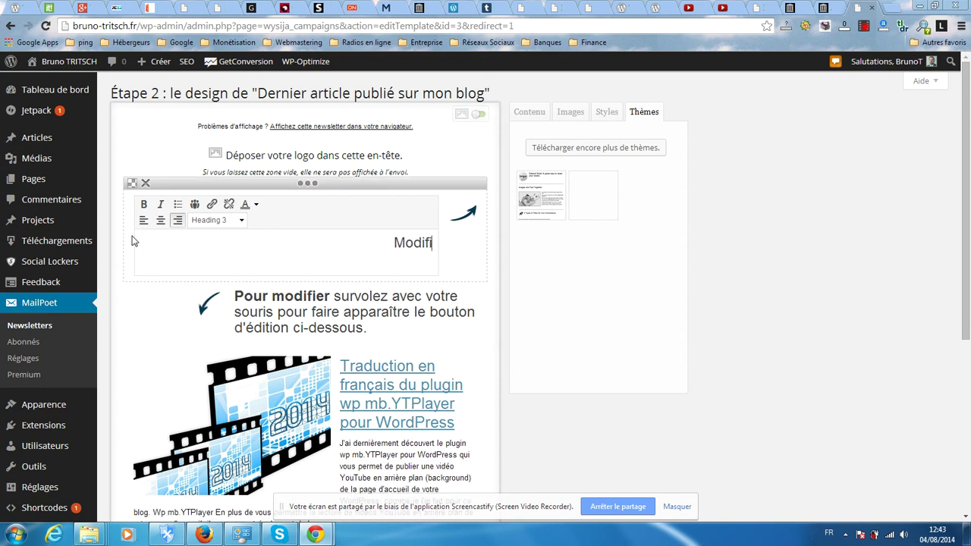
type("er le tes")
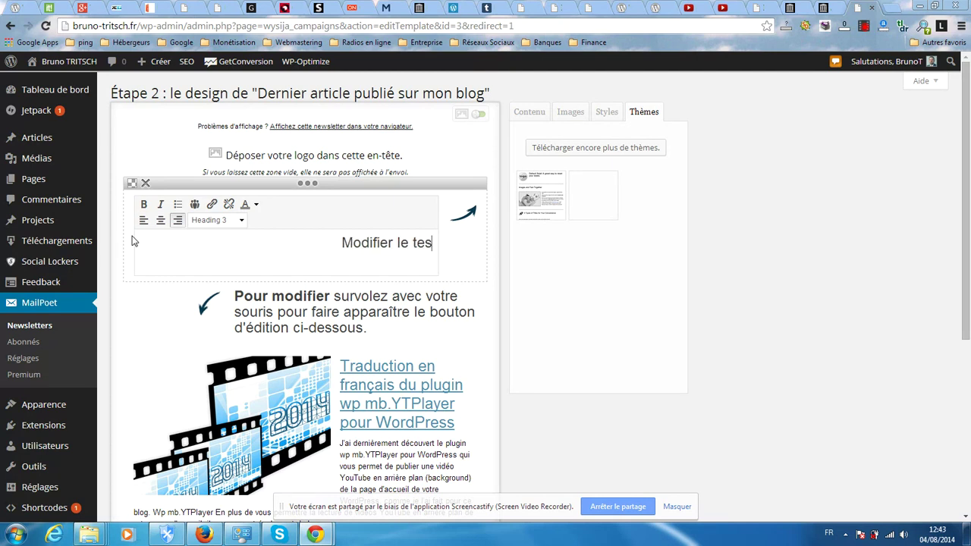
key("BackSpace")
type("xte")
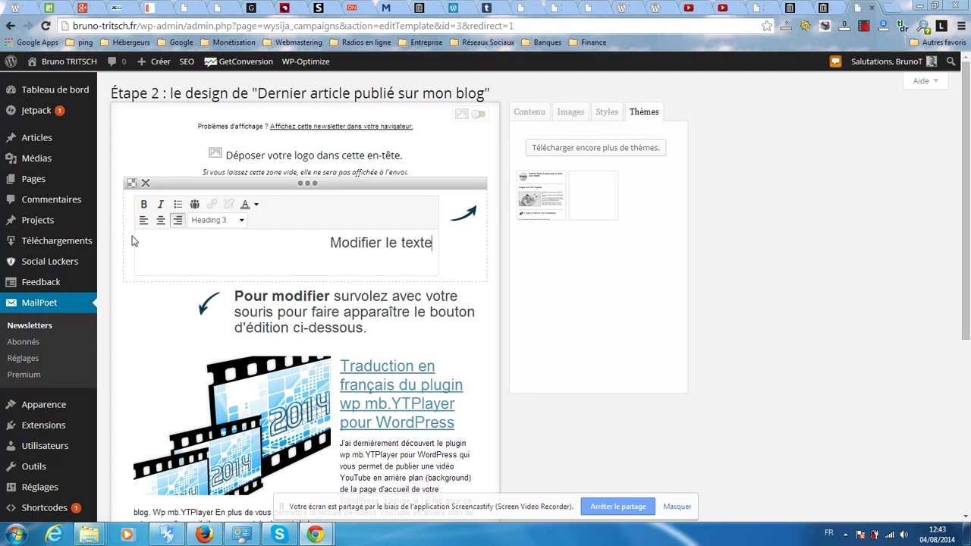
Check the newsletter design from header to footer and continue to the final confirmation step.
scroll(182, 266, "down", 2)
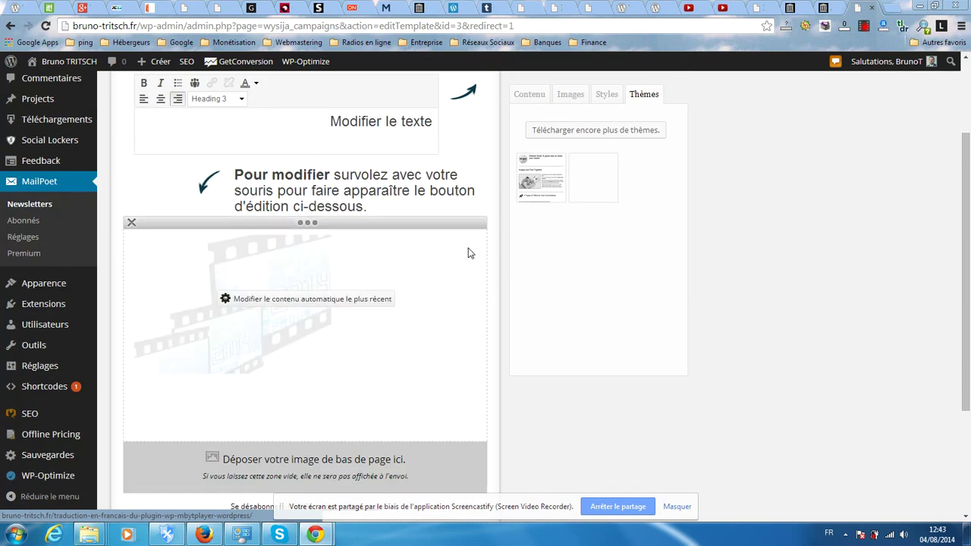
scroll(455, 315, "down", 2)
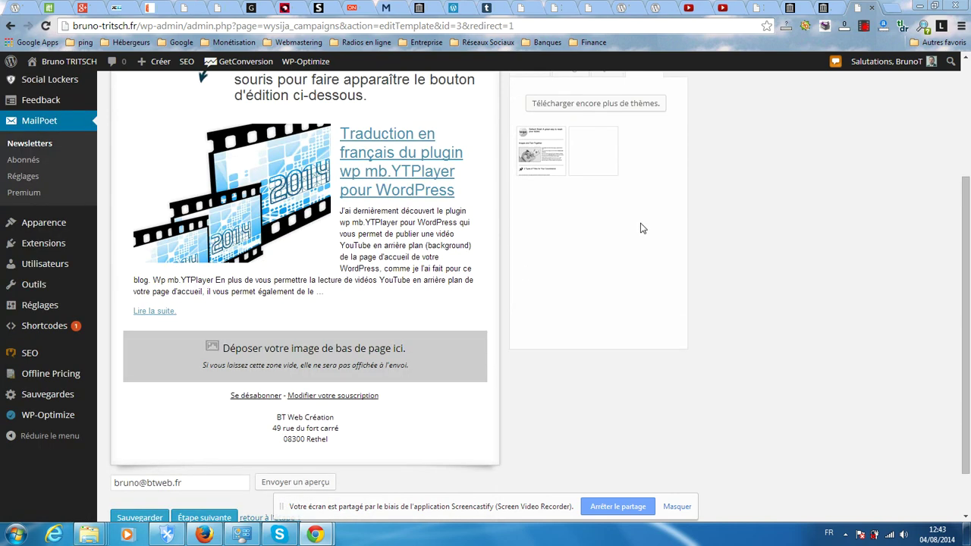
scroll(645, 236, "up", 3)
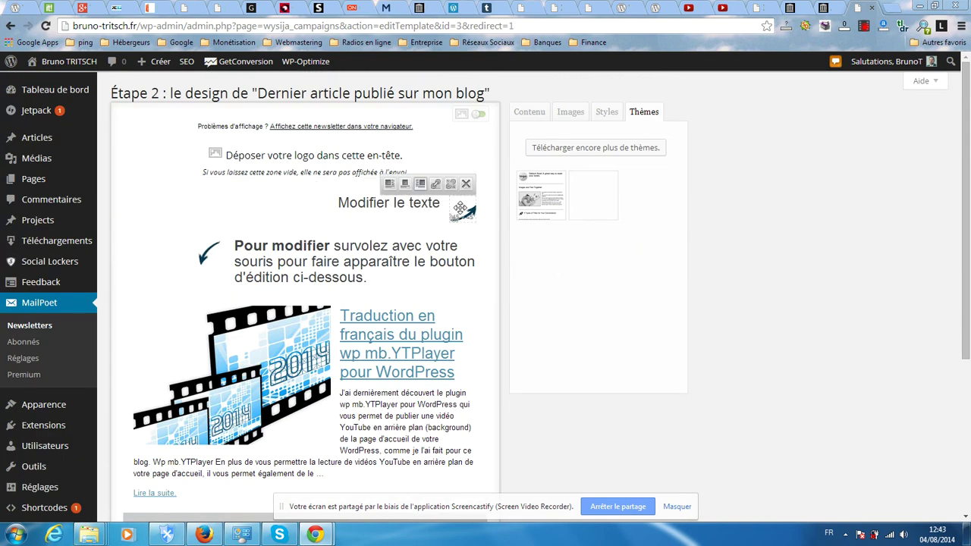
scroll(349, 228, "down", 4)
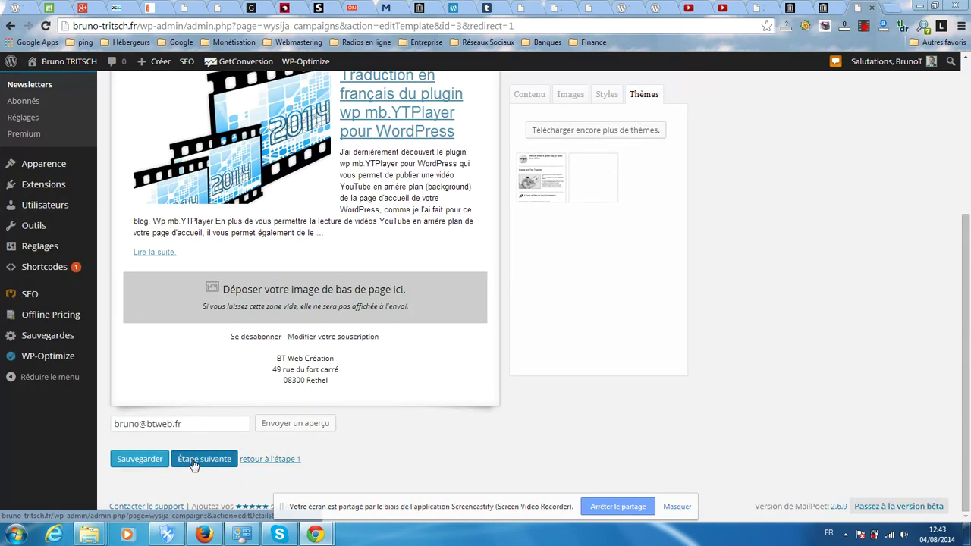
left_click(194, 463)
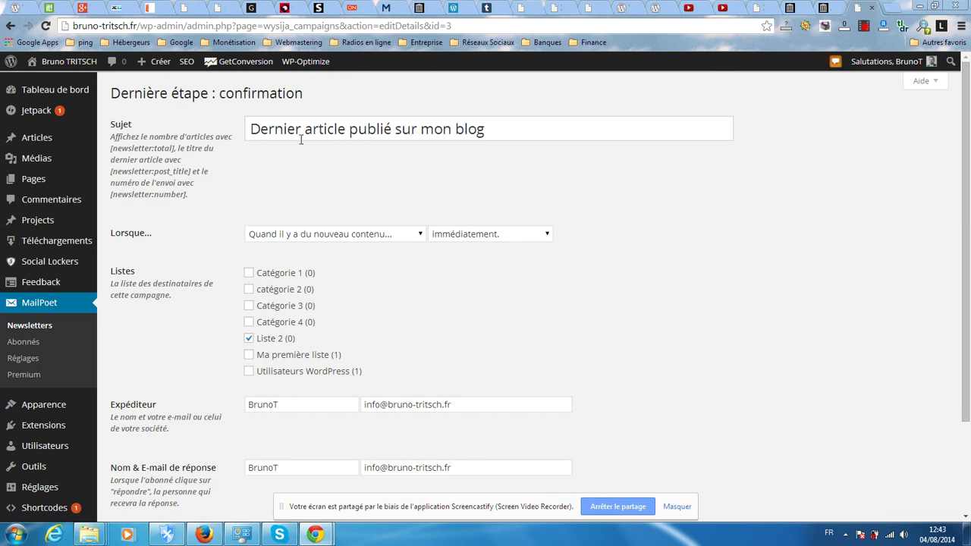
Review the sending trigger and frequency choices on the confirmation page.
scroll(265, 131, "down", 2)
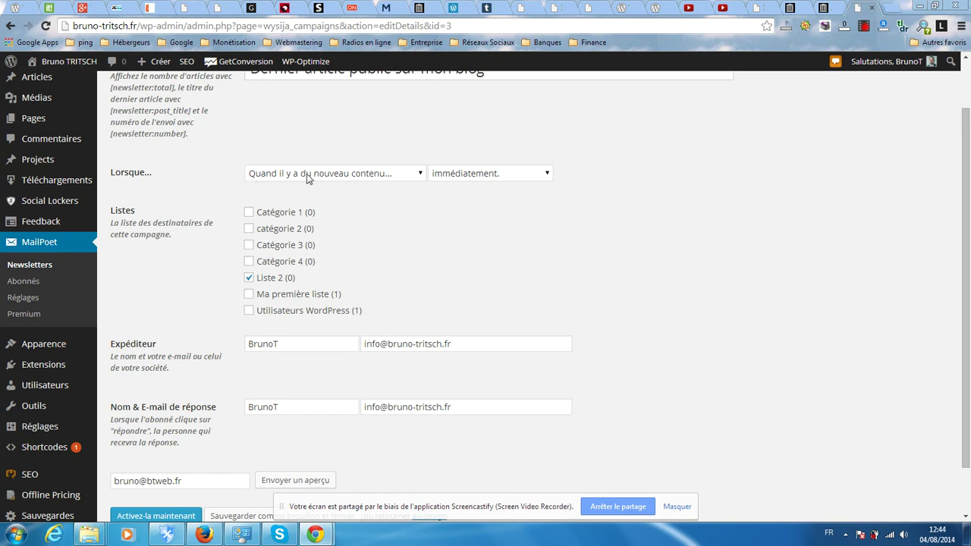
left_click(338, 176)
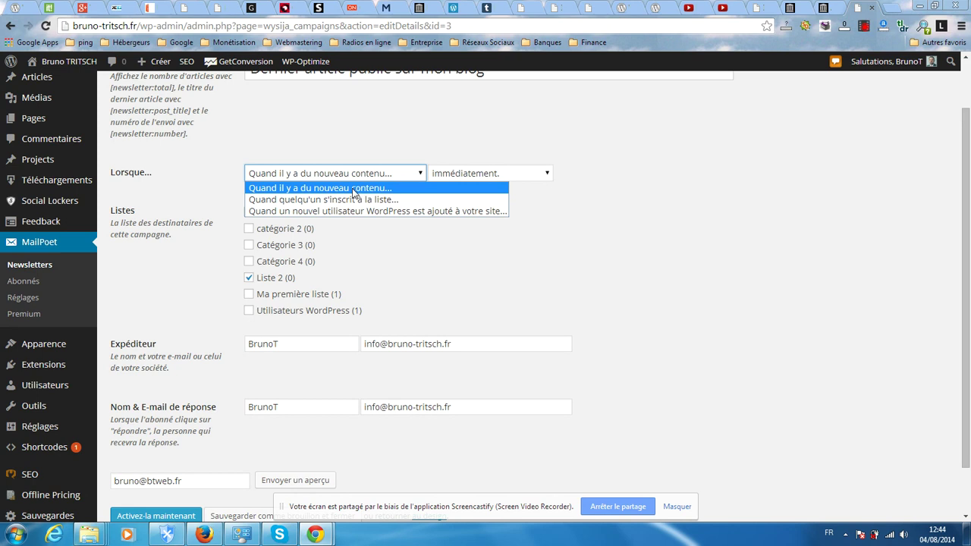
left_click(410, 172)
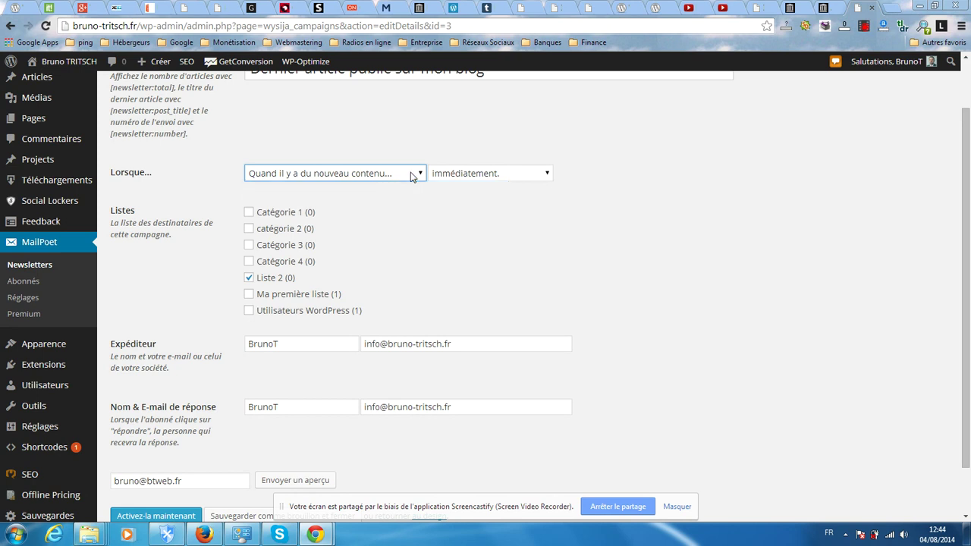
left_click(488, 175)
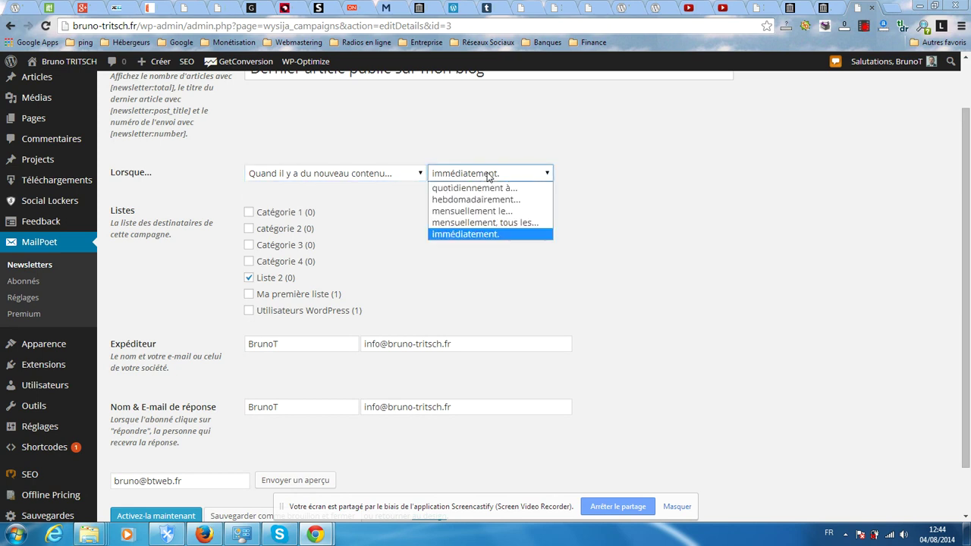
left_click(487, 174)
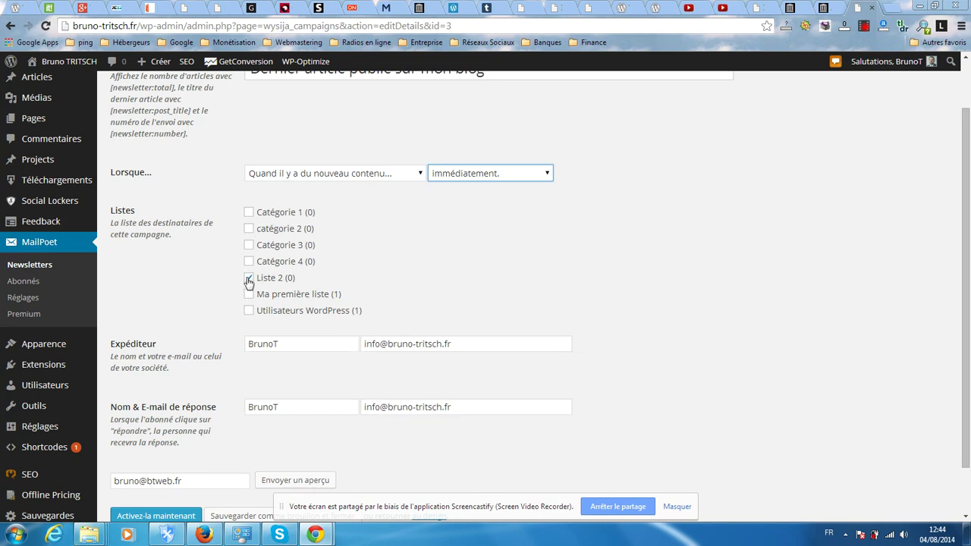
Check the sender and reply details and activate the automatic newsletter.
scroll(286, 282, "down", 2)
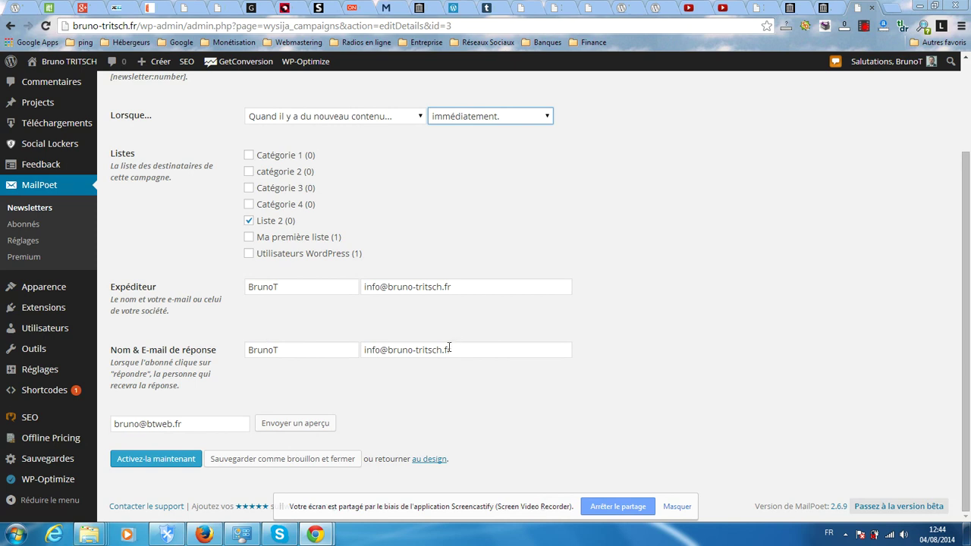
left_click(300, 286)
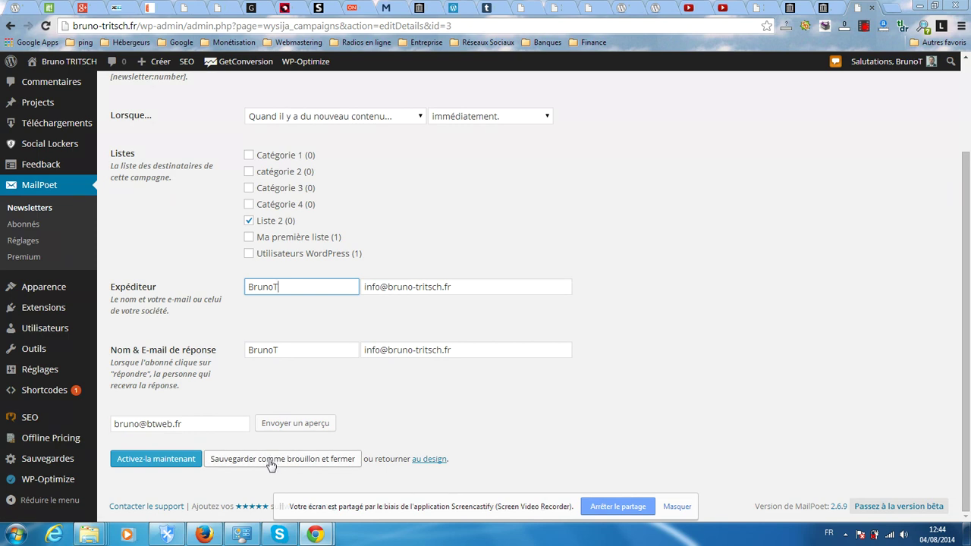
left_click(173, 467)
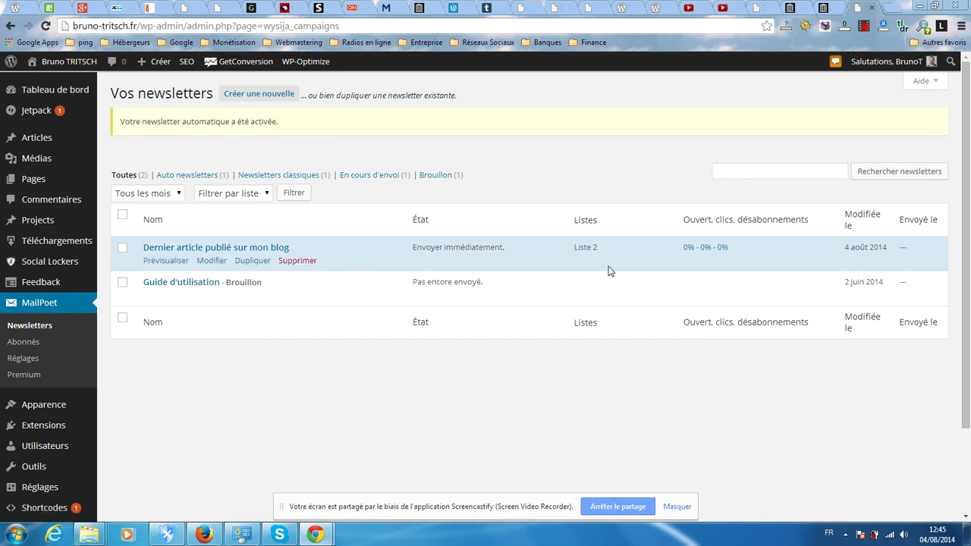
Open the newsletter "Dernier article publié sur mon blog" for editing, accepting its deactivation.
left_click(213, 261)
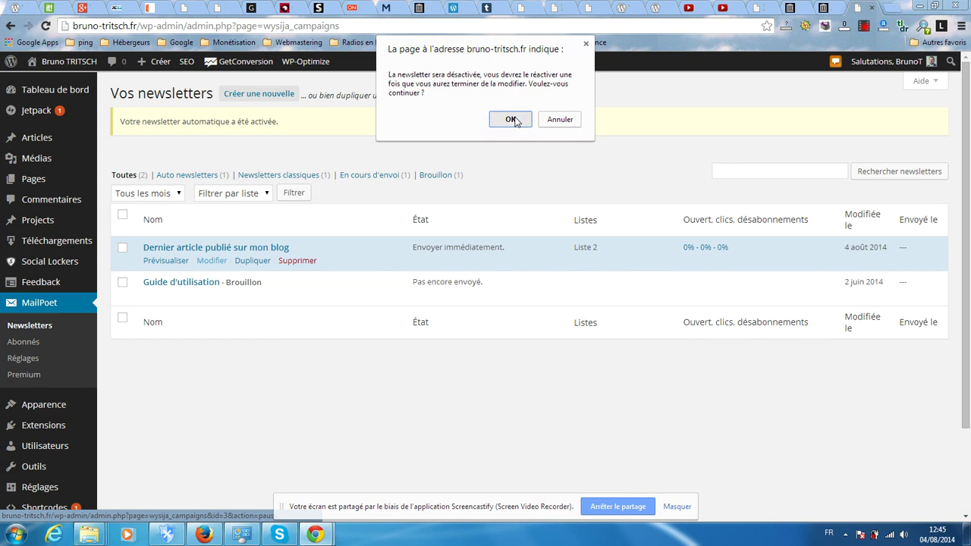
left_click(510, 120)
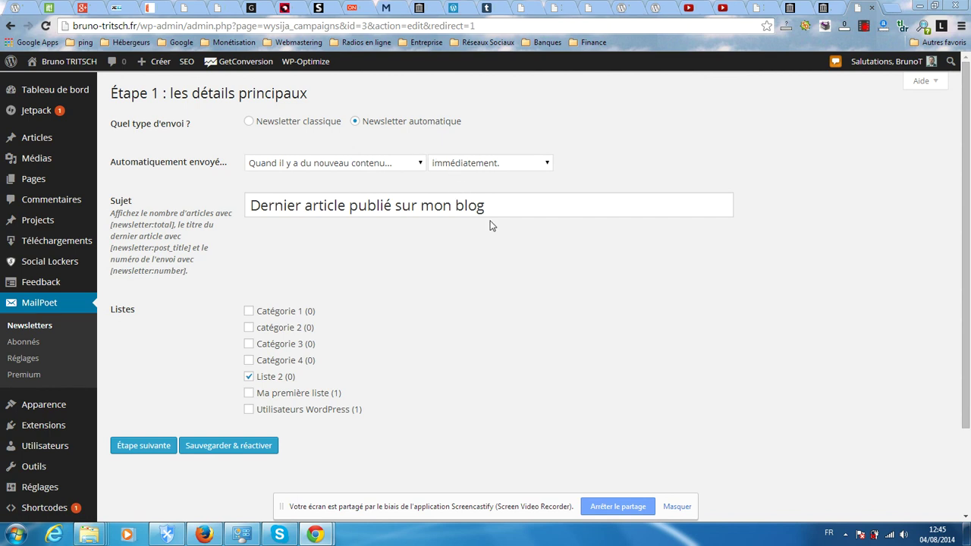
scroll(464, 215, "down", 2)
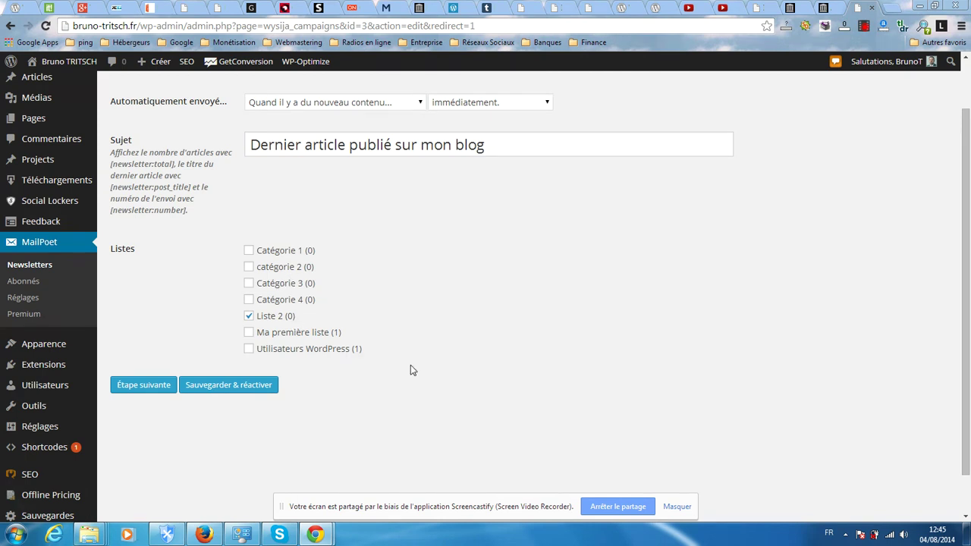
Make Catégorie 1 the newsletter's recipient list instead of Liste 2.
left_click(249, 250)
left_click(257, 251)
left_click(249, 252)
left_click(249, 317)
Check the sending frequency and trigger choices, keeping immédiatement and "Quand il y a du nouveau contenu...", and save and reactivate the newsletter.
scroll(316, 171, "up", 1)
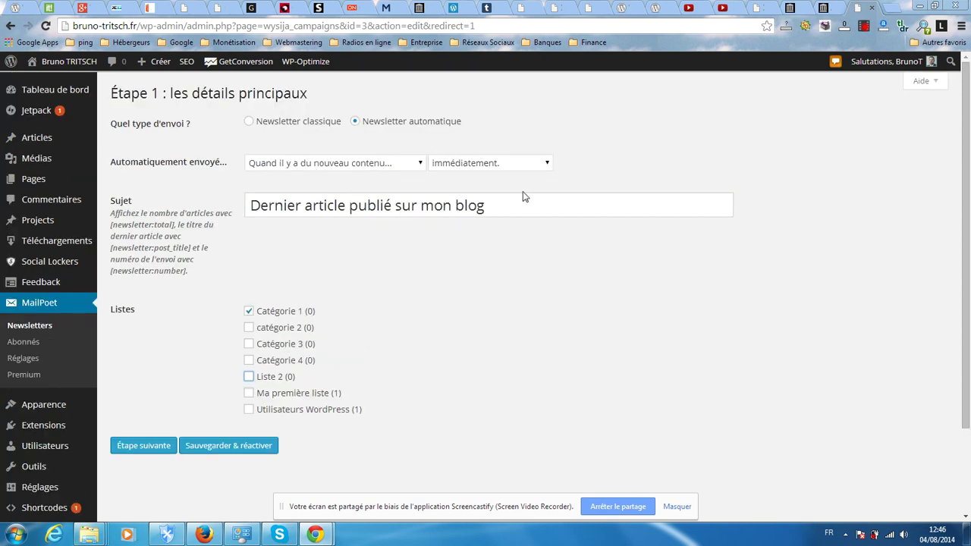
left_click(501, 164)
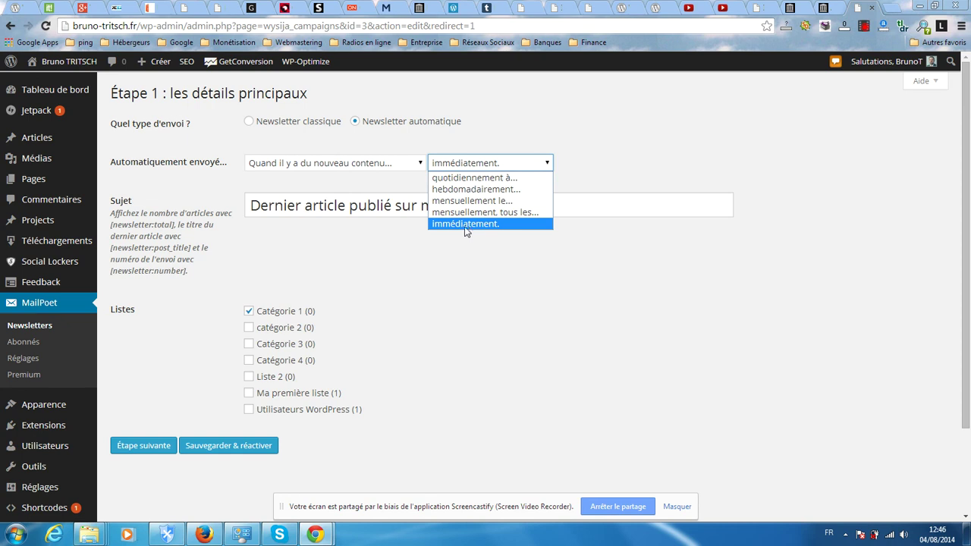
left_click(480, 162)
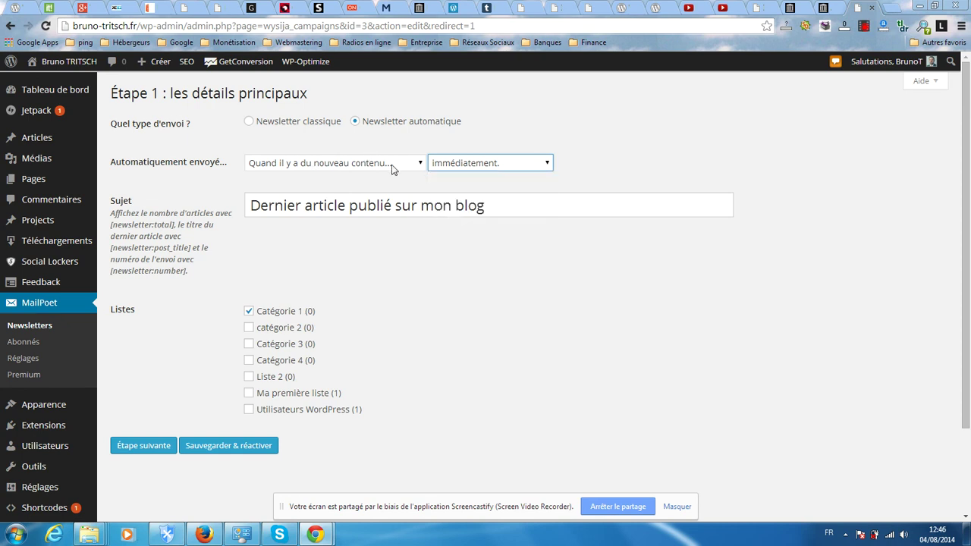
left_click(392, 165)
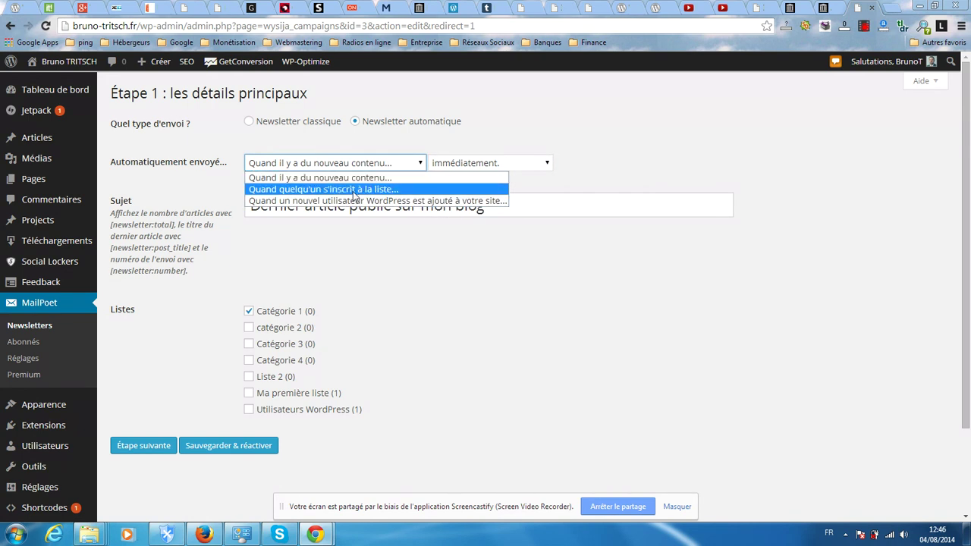
left_click(380, 162)
scroll(265, 220, "down", 2)
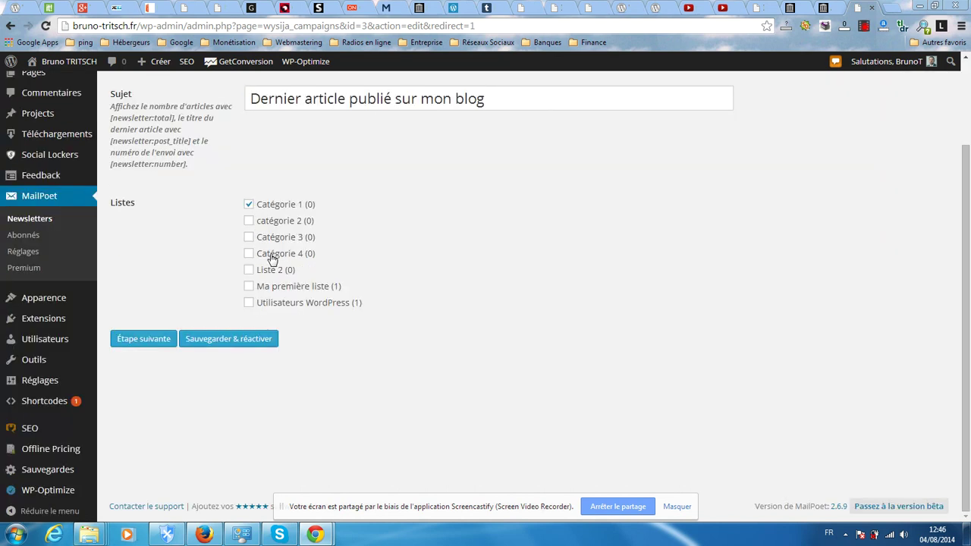
left_click(216, 343)
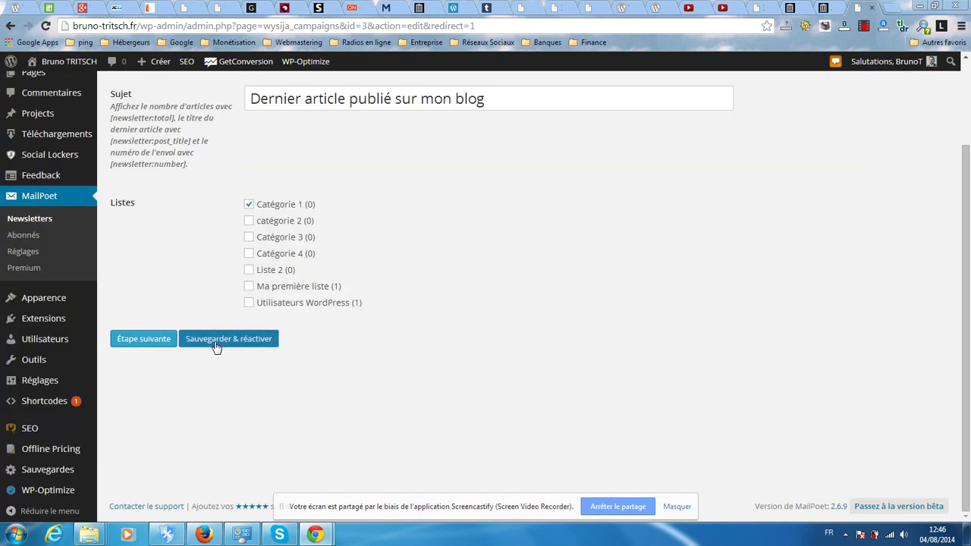